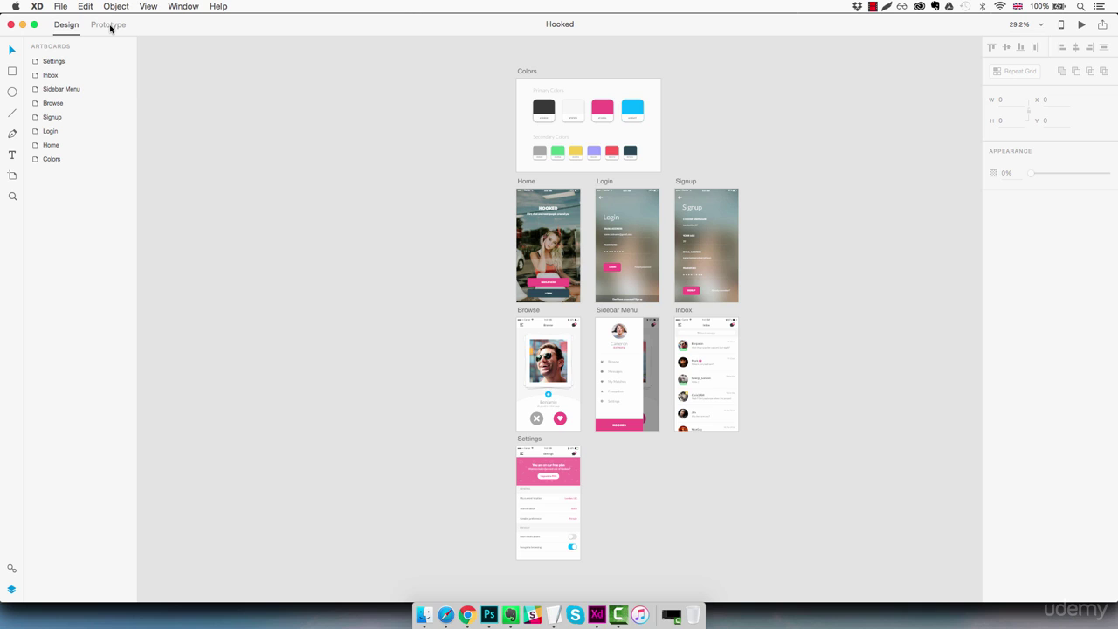
# Switch to Prototype mode and center the Home, Login and Signup artboards at 100% zoom.
pyautogui.click(109, 26)
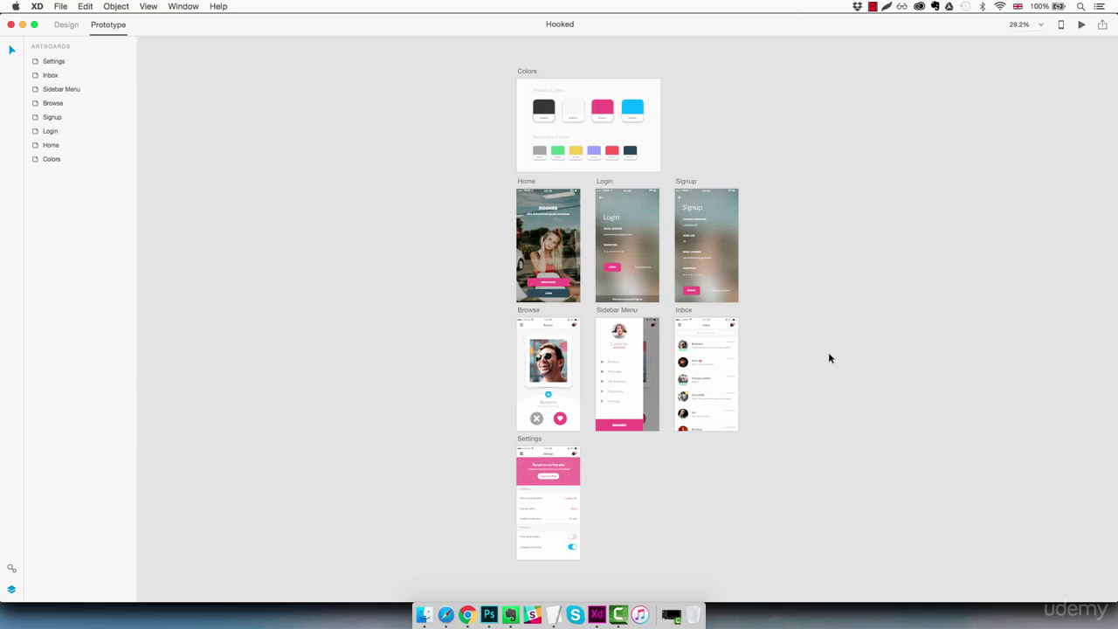
pyautogui.press('super+1')
pyautogui.moveTo(512, 227); pyautogui.dragTo(623, 499)
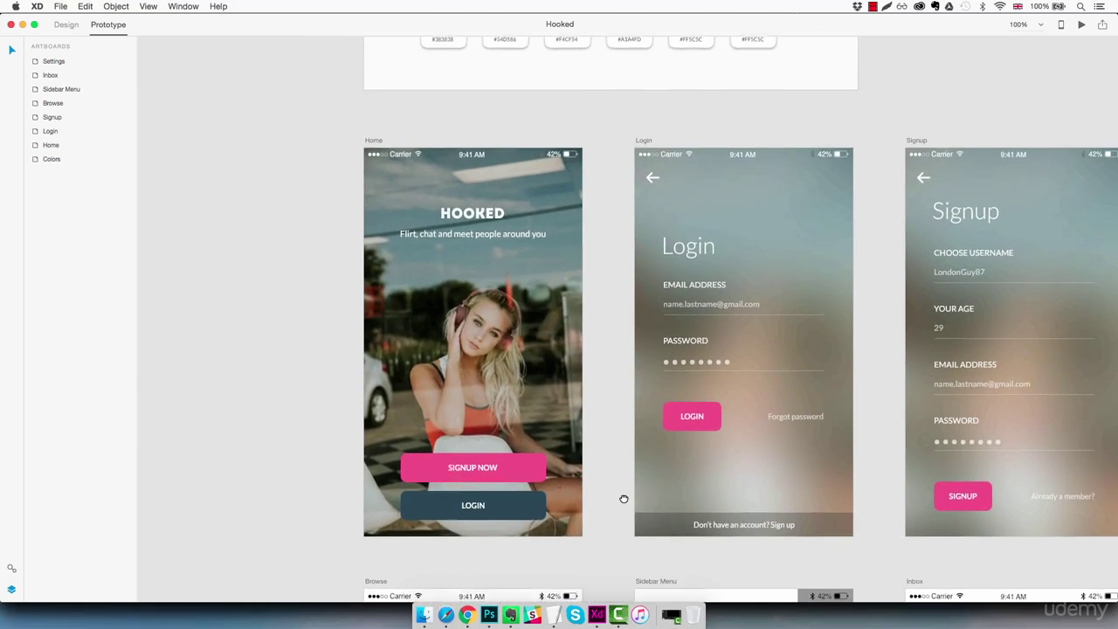
pyautogui.moveTo(614, 451)
pyautogui.mouseDown()
pyautogui.moveTo(616, 481)
pyautogui.moveTo(606, 451)
pyautogui.mouseUp()
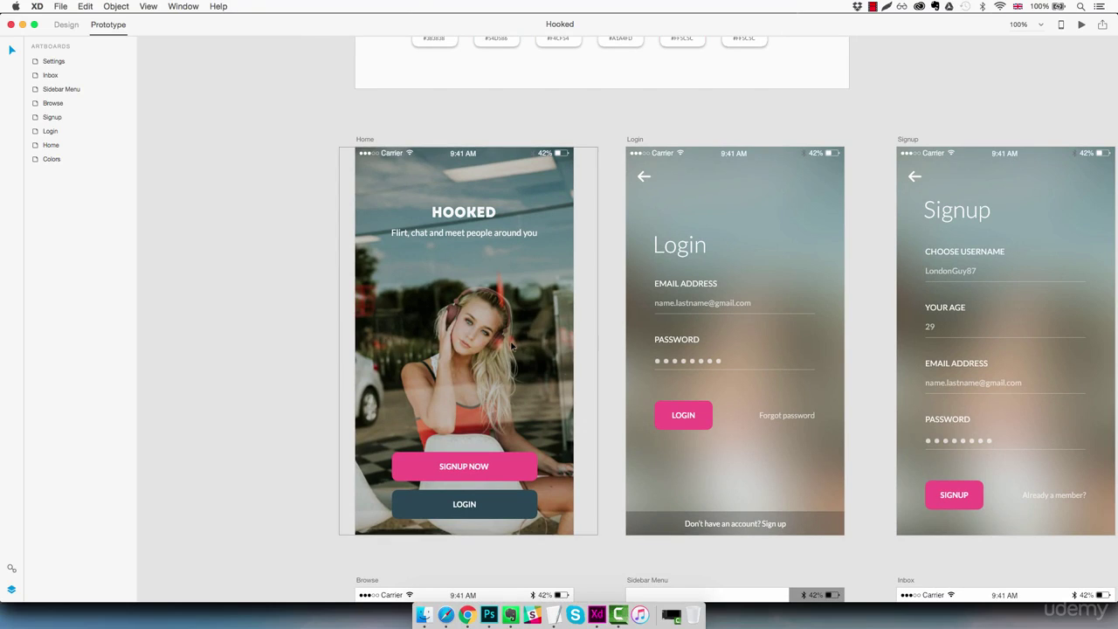
# Link the Home screen's LOGIN button to the Login artboard using a 0.2 s Slide Left transition.
pyautogui.click(518, 506)
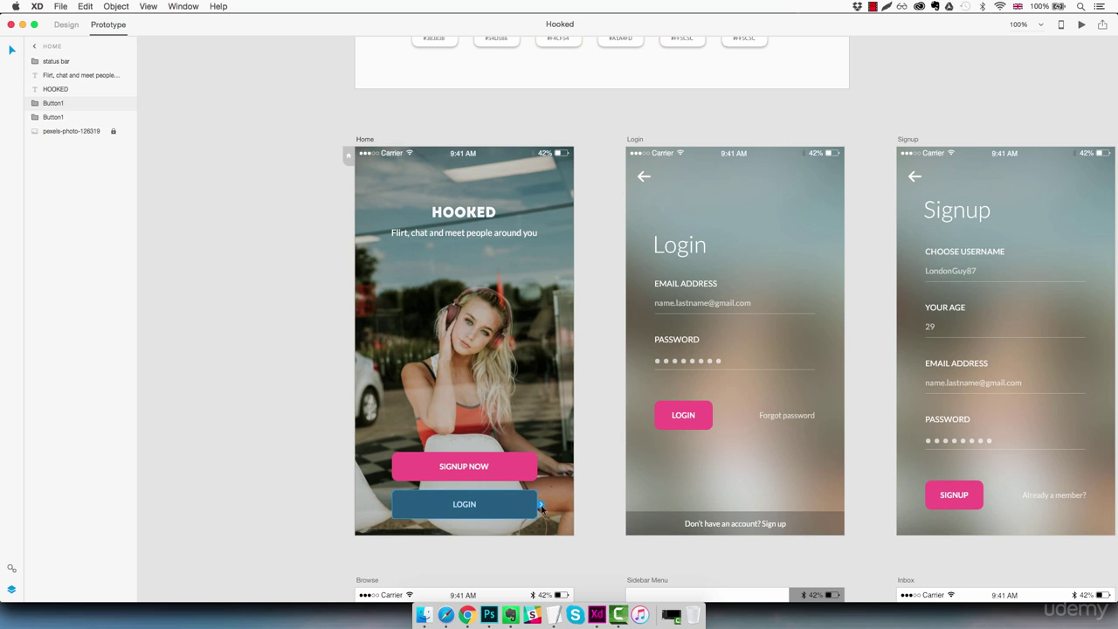
pyautogui.moveTo(541, 508); pyautogui.dragTo(624, 360)
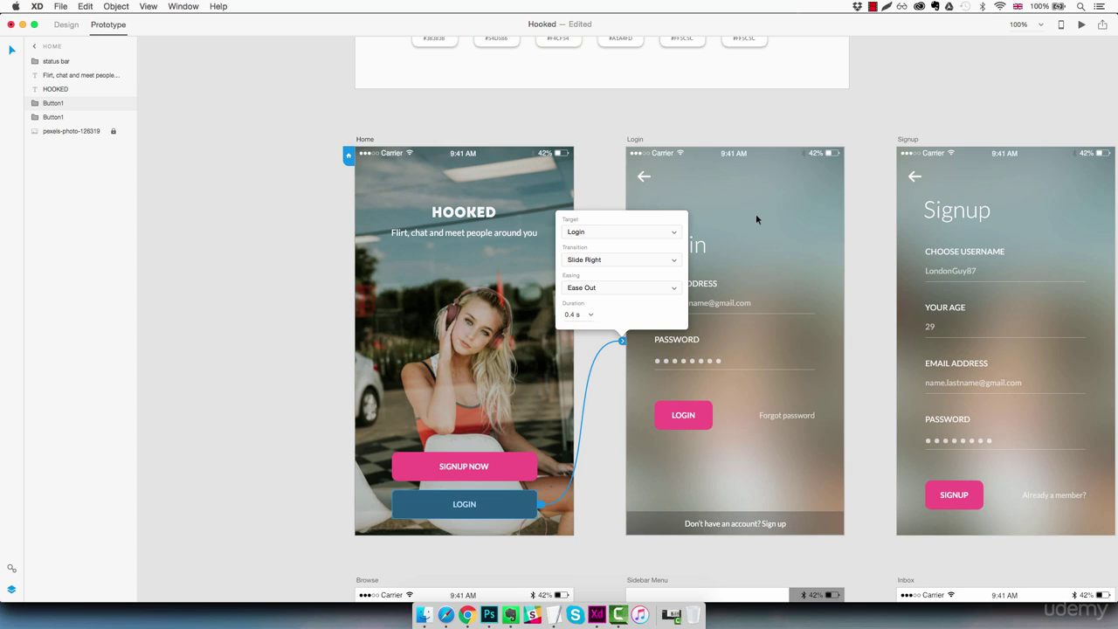
pyautogui.click(607, 260)
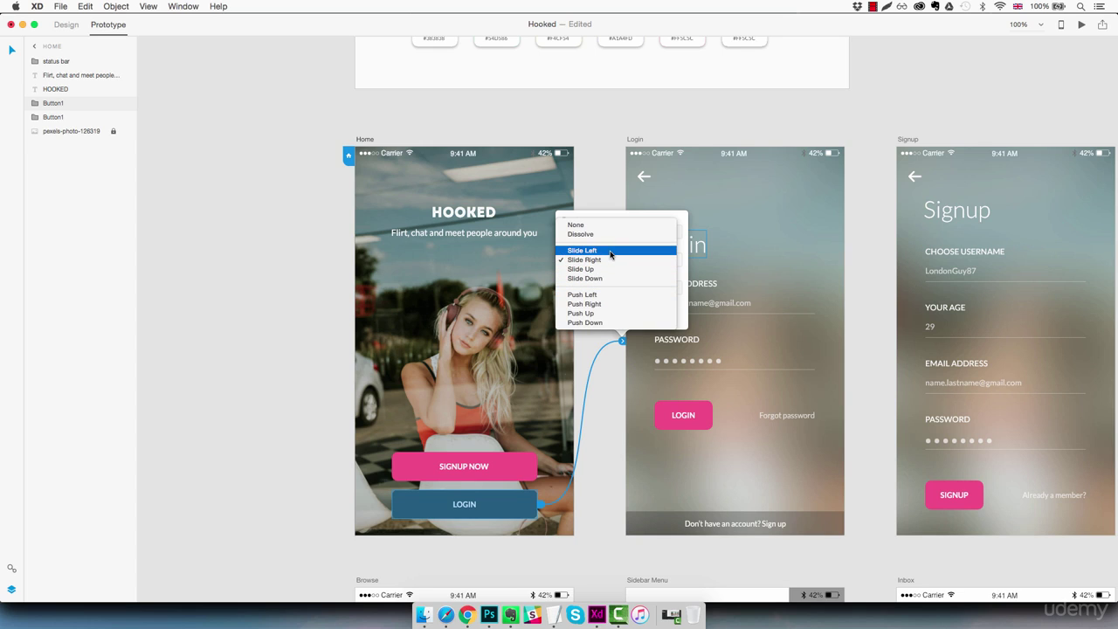
pyautogui.click(611, 251)
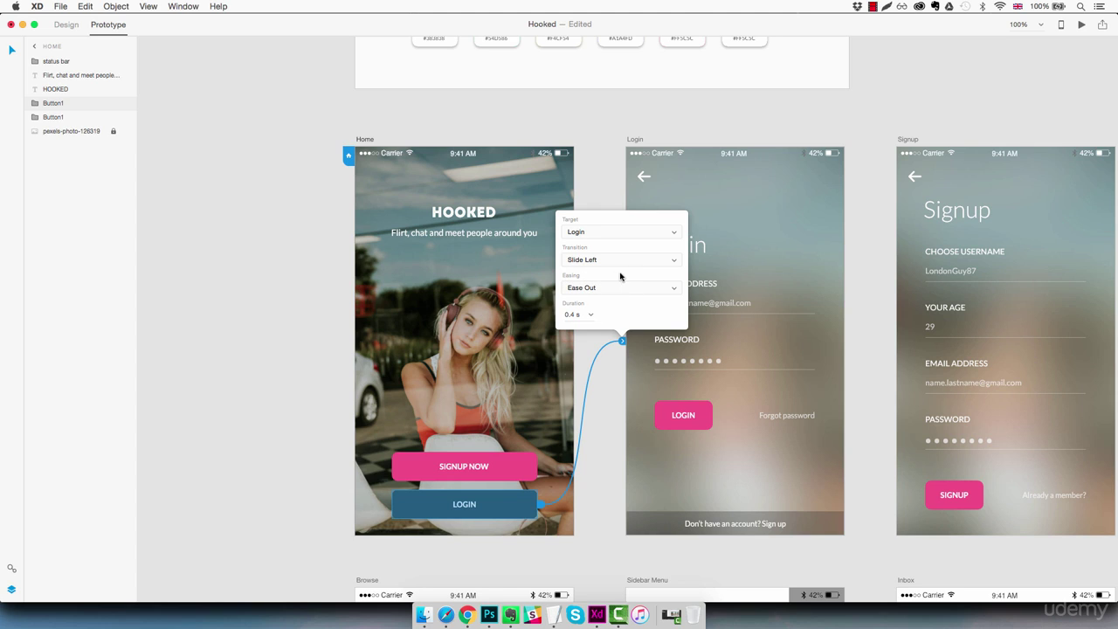
pyautogui.click(590, 315)
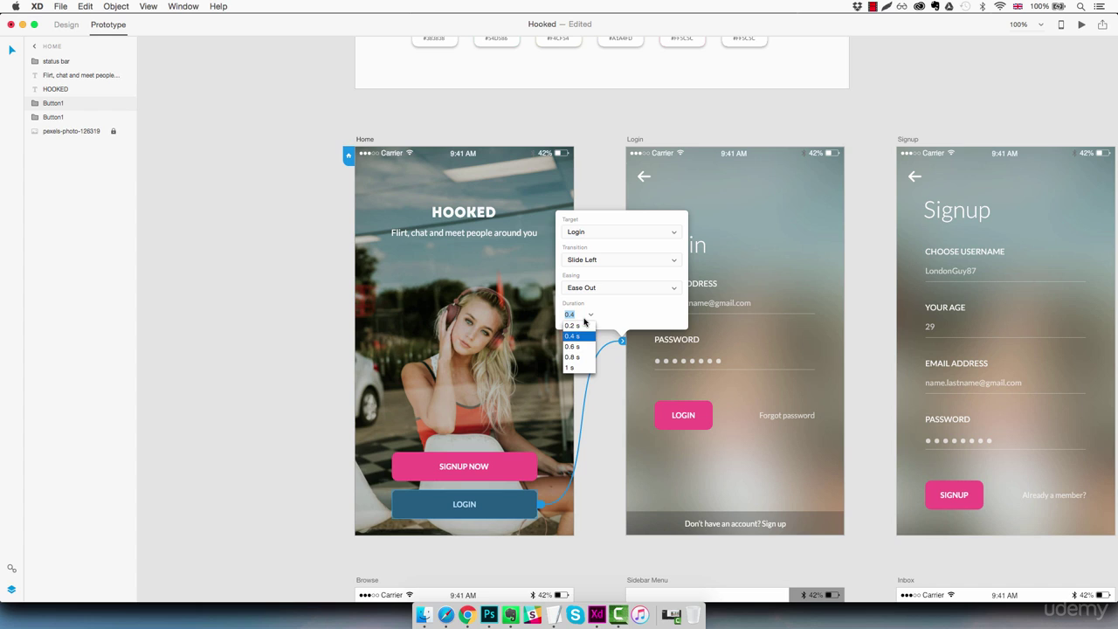
pyautogui.click(577, 326)
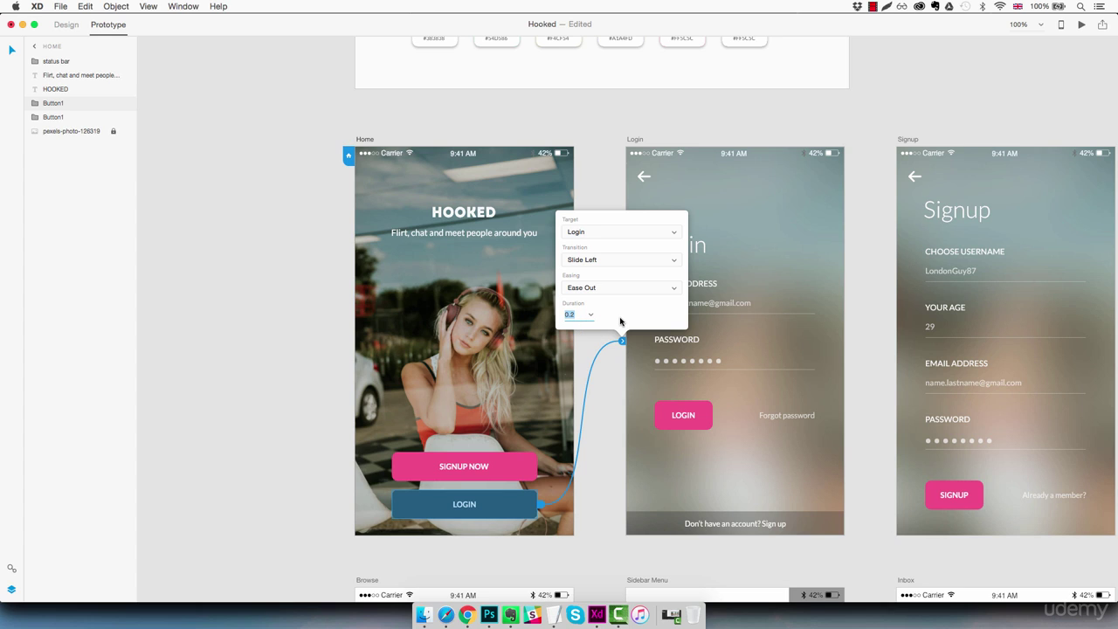
pyautogui.click(615, 362)
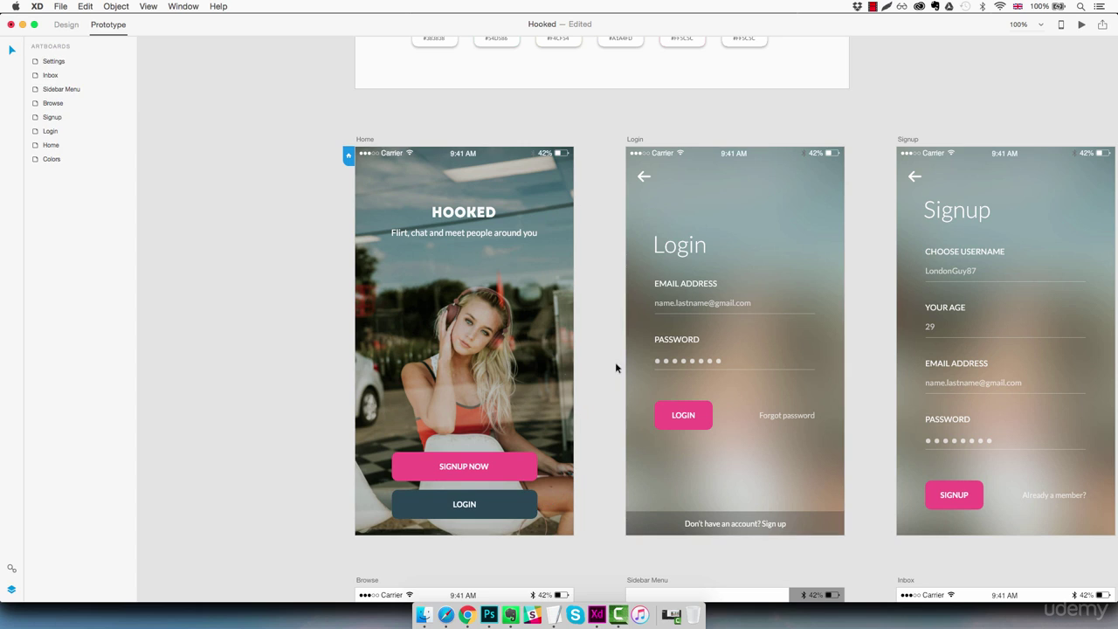
# Wire the Login screen's back arrow to the Home artboard with a Slide Right transition.
pyautogui.click(767, 262)
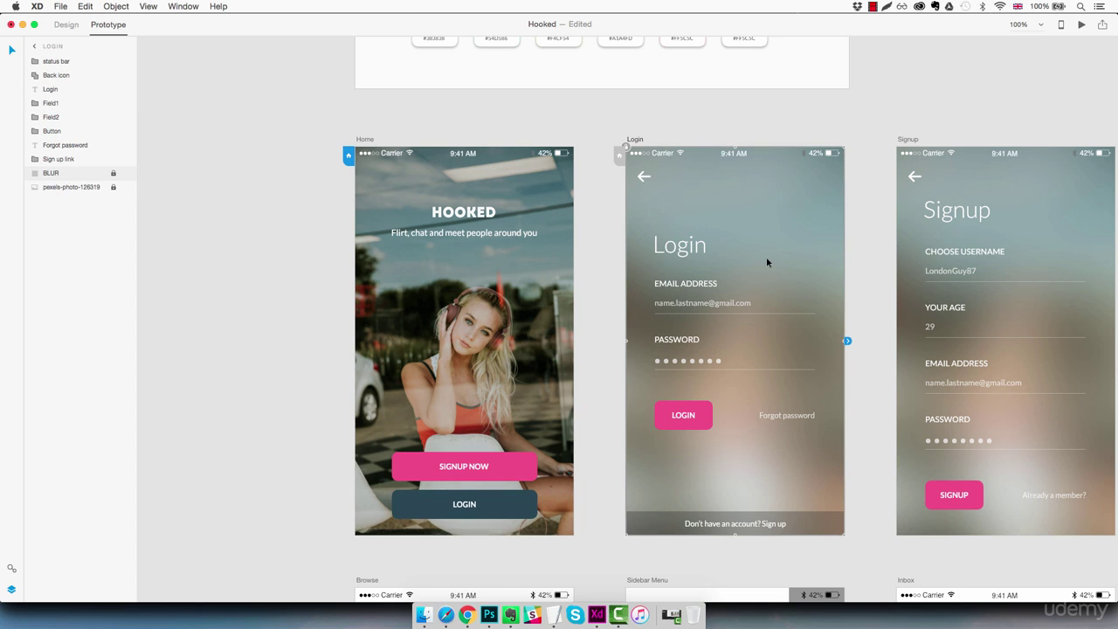
pyautogui.click(642, 177)
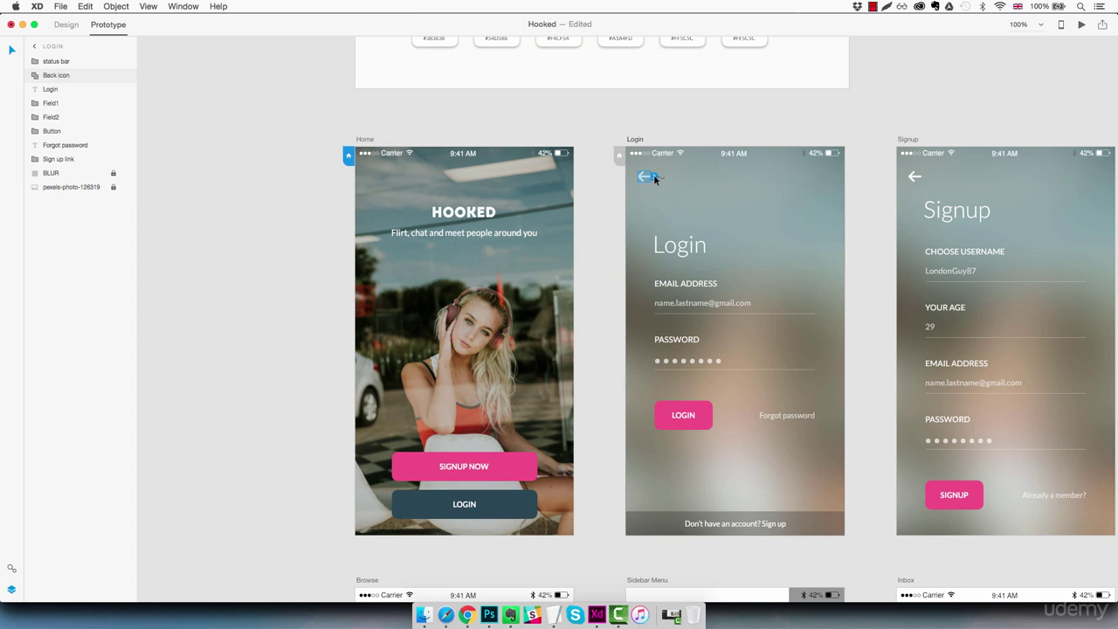
pyautogui.moveTo(655, 179); pyautogui.dragTo(573, 234)
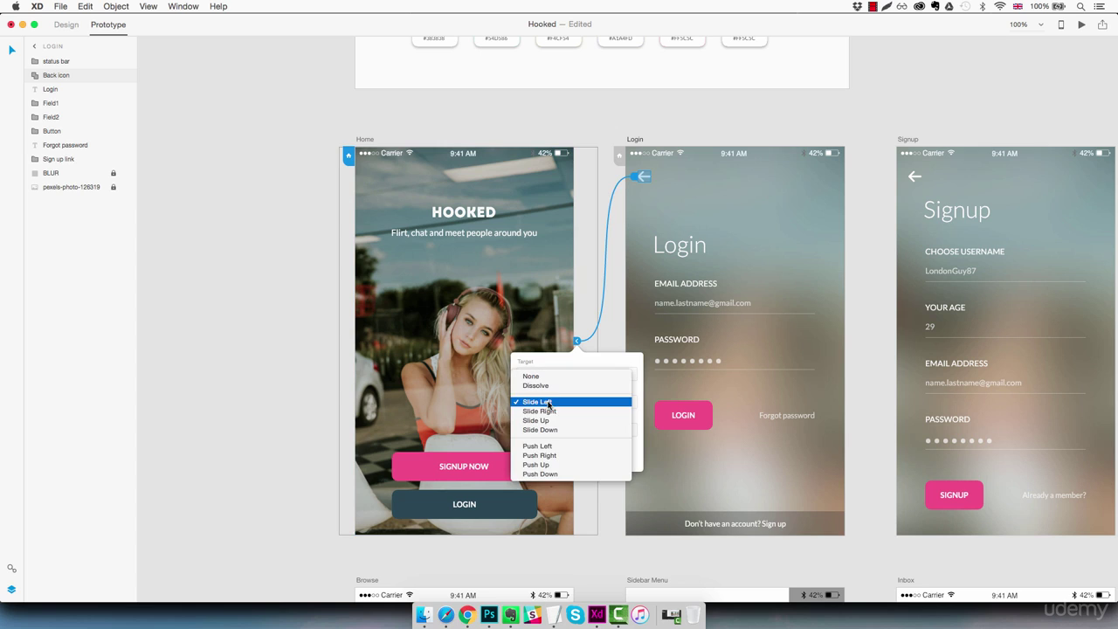
pyautogui.click(545, 402)
pyautogui.click(556, 411)
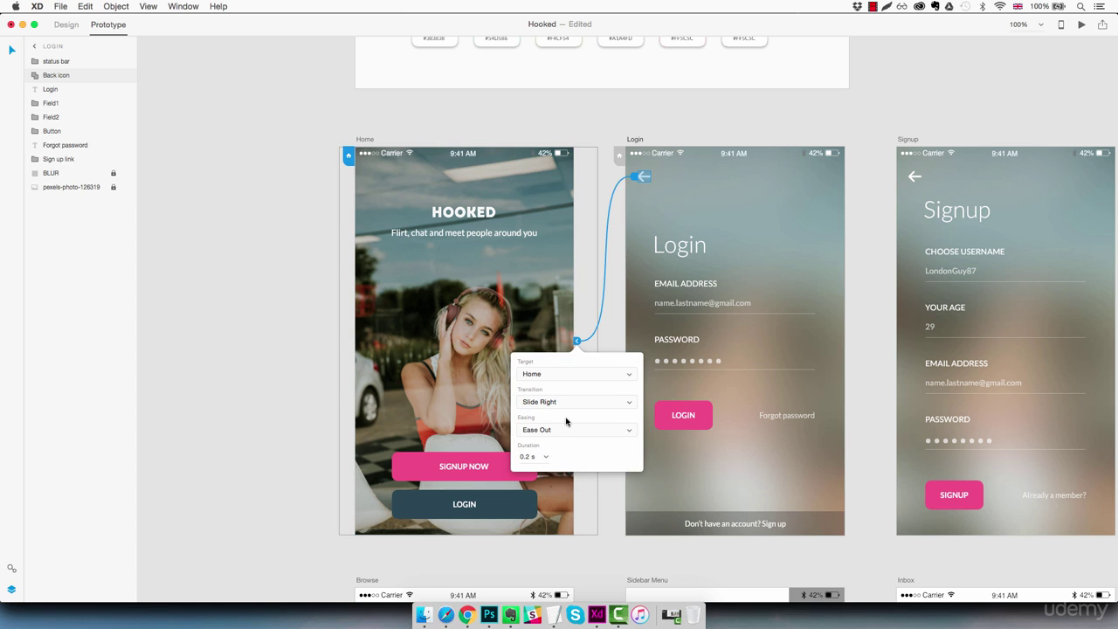
pyautogui.click(607, 488)
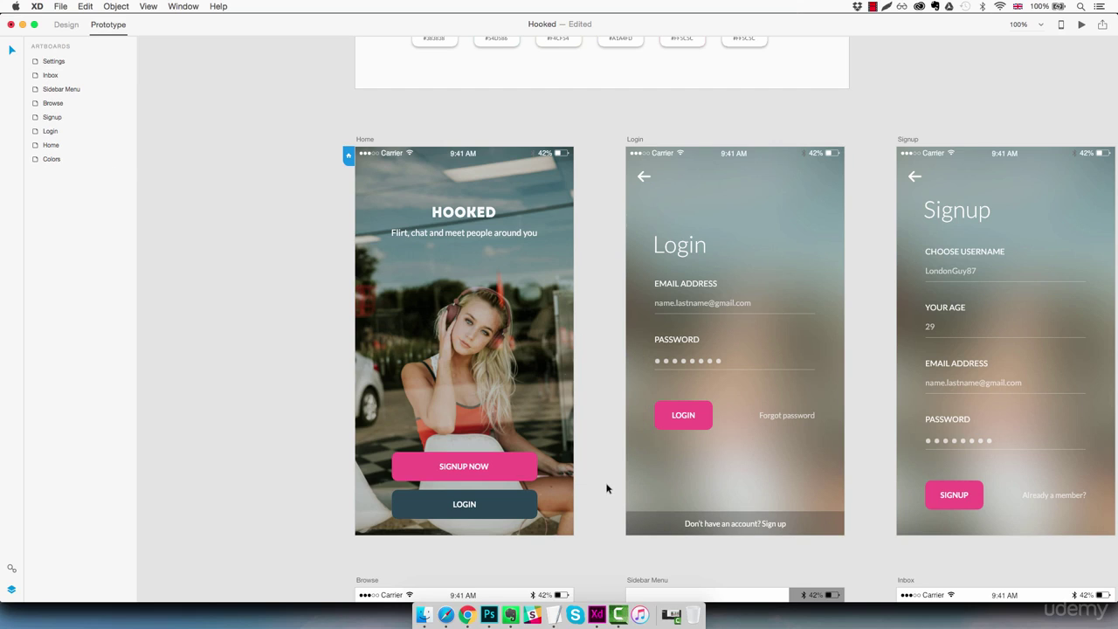
pyautogui.click(1081, 29)
pyautogui.moveTo(181, 106); pyautogui.dragTo(209, 100)
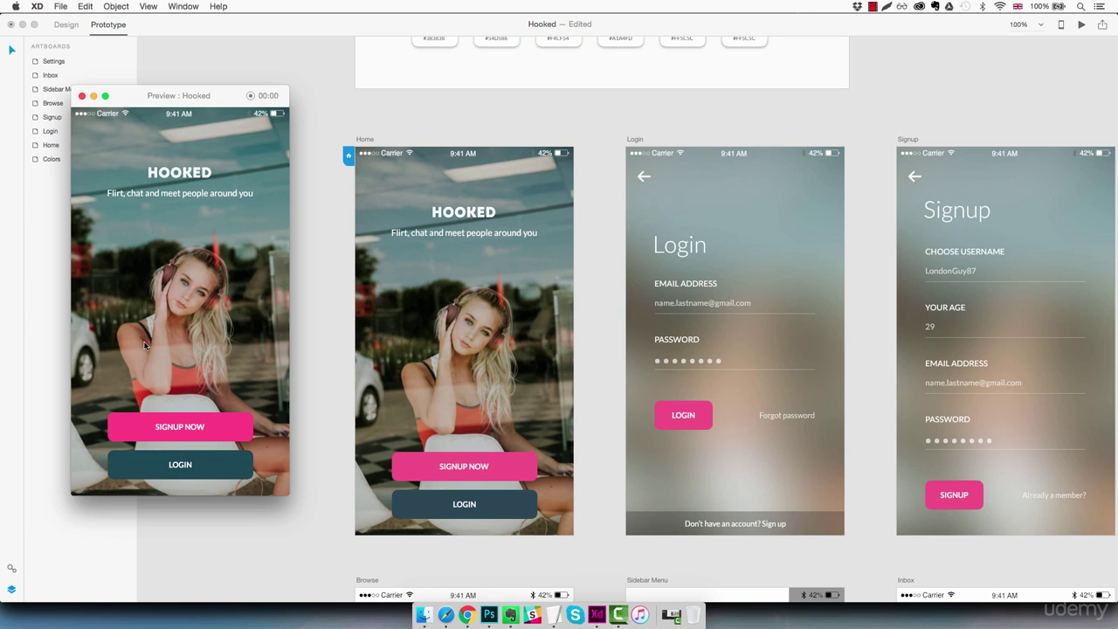
pyautogui.click(193, 467)
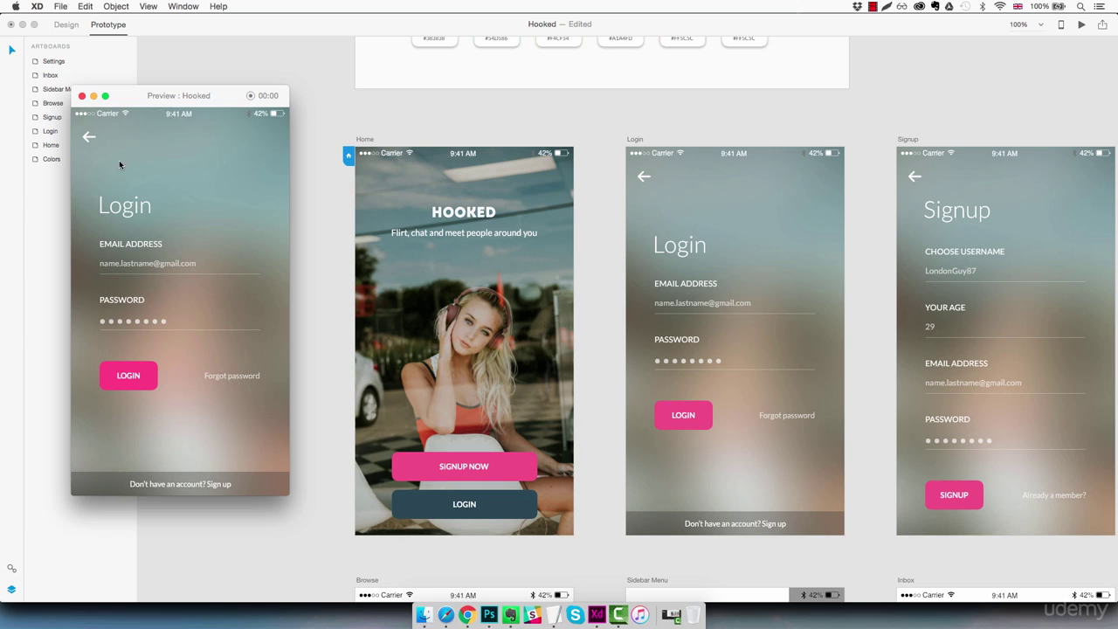
pyautogui.click(88, 139)
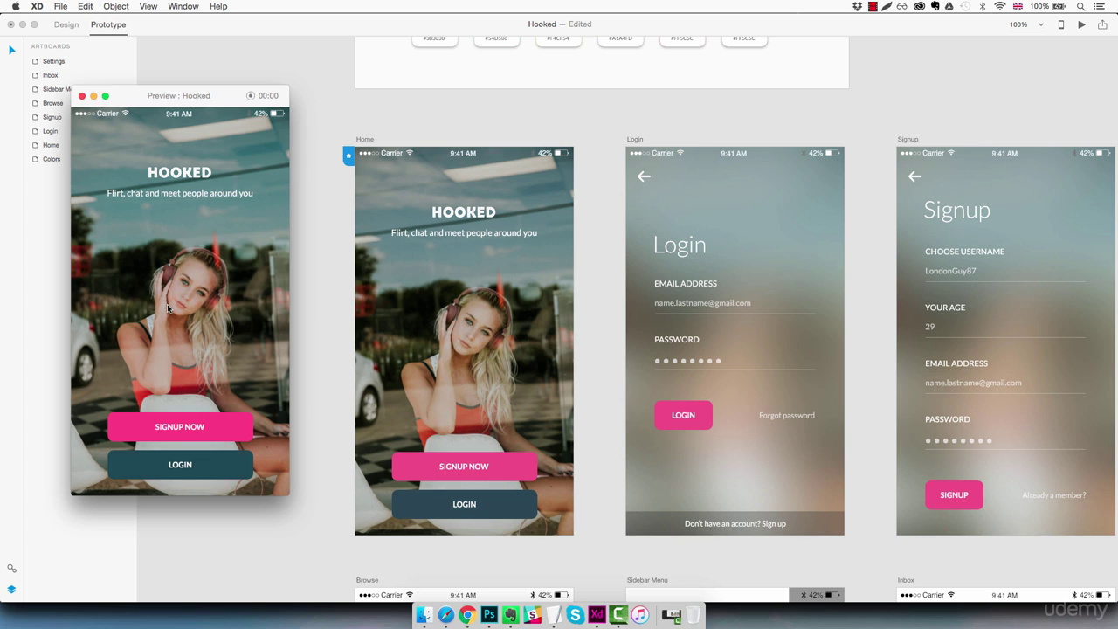
pyautogui.click(82, 95)
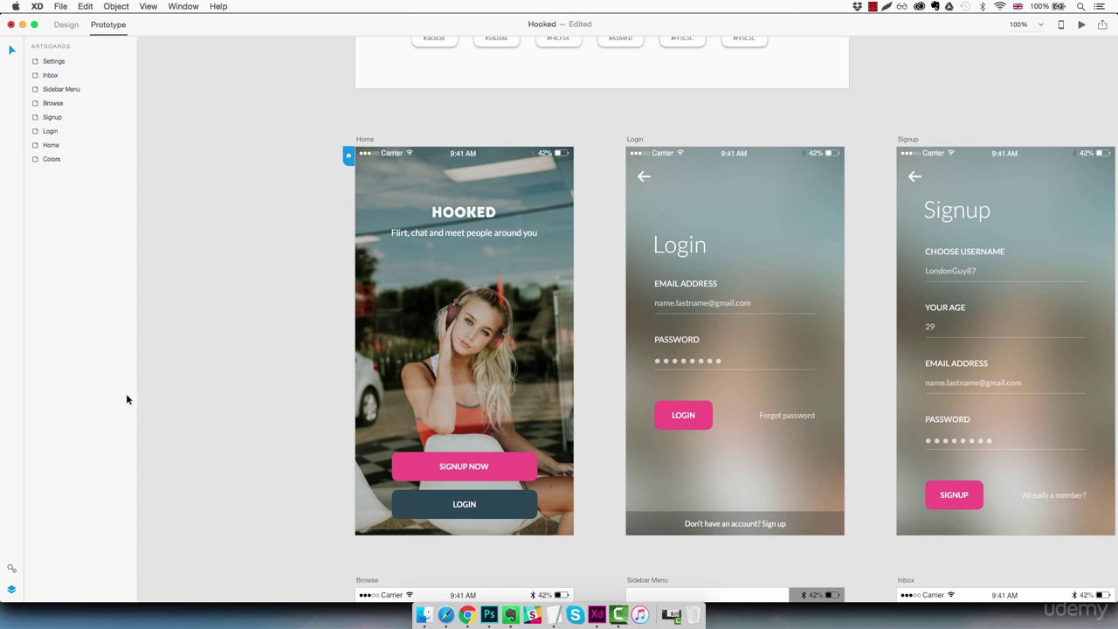
# Link Home's SIGNUP NOW button to the Signup artboard, keeping Slide Left.
pyautogui.click(481, 389)
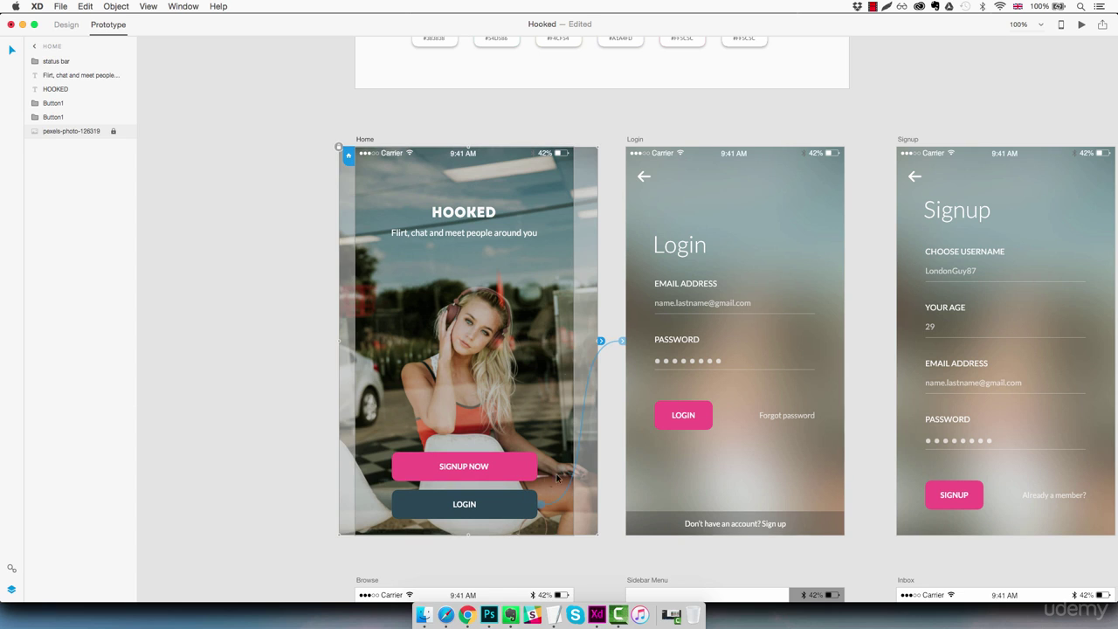
pyautogui.click(510, 468)
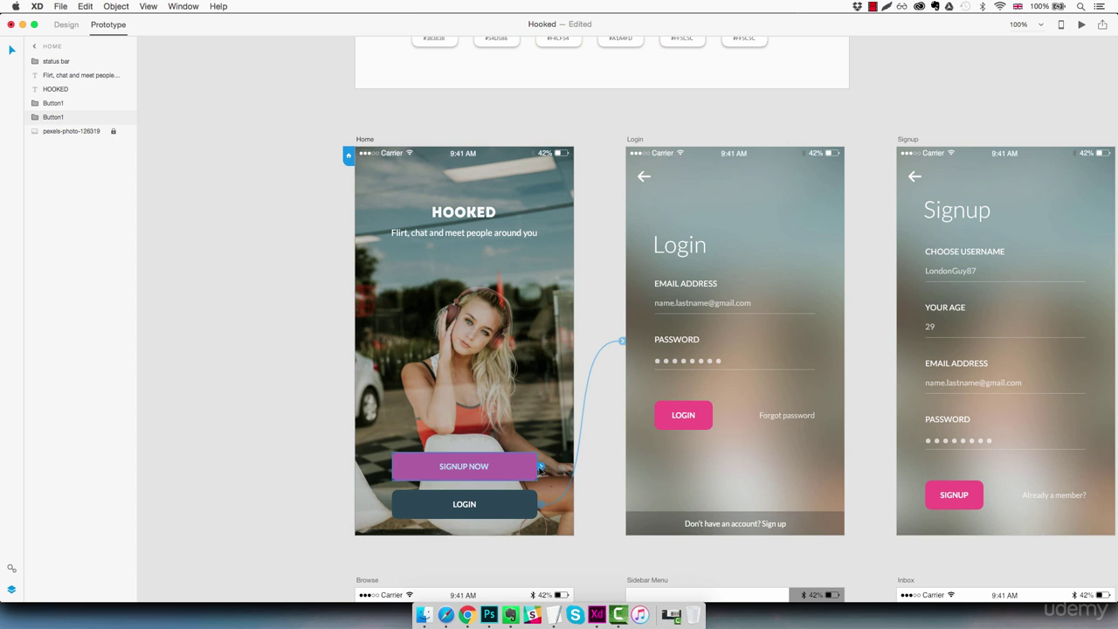
pyautogui.moveTo(541, 467); pyautogui.dragTo(904, 498)
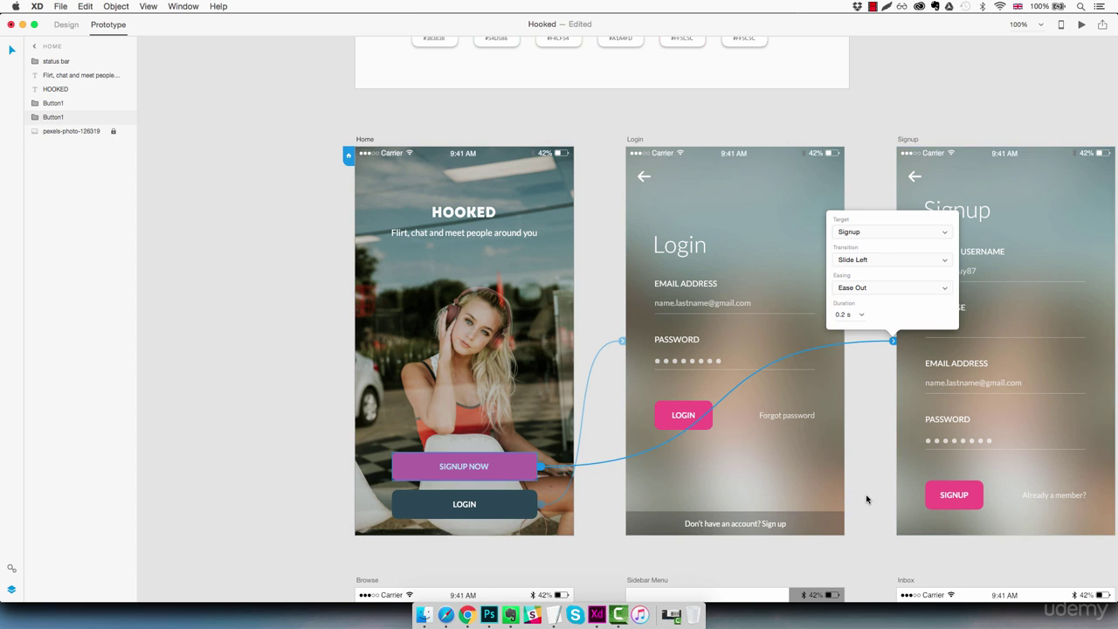
pyautogui.click(876, 259)
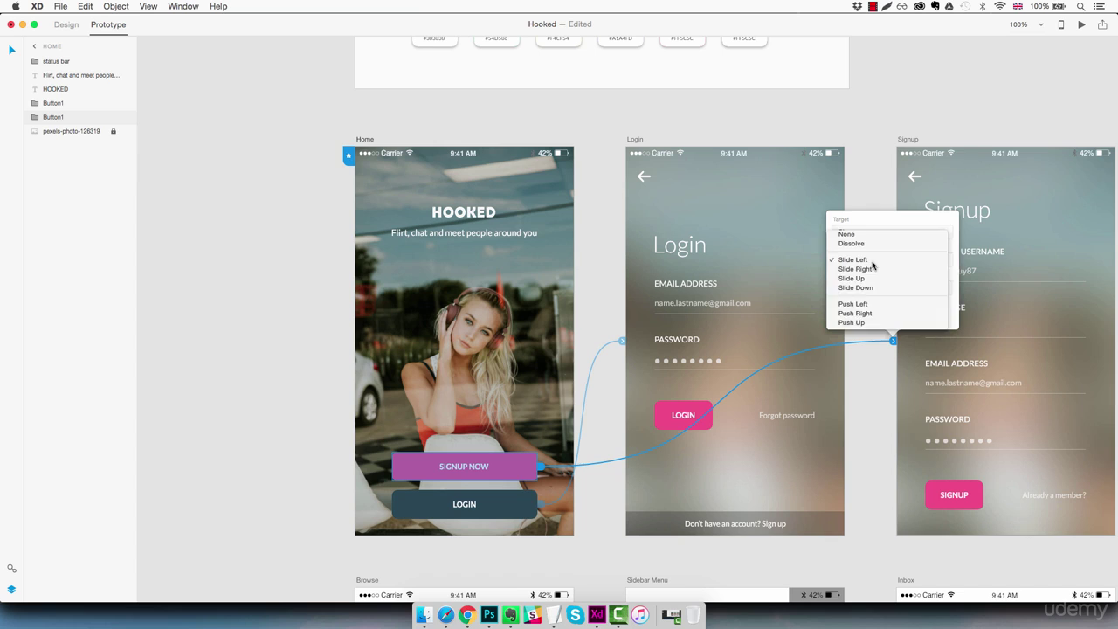
pyautogui.click(872, 262)
# Wire the Signup screen's back arrow to Home with a Slide Right transition.
pyautogui.click(1031, 232)
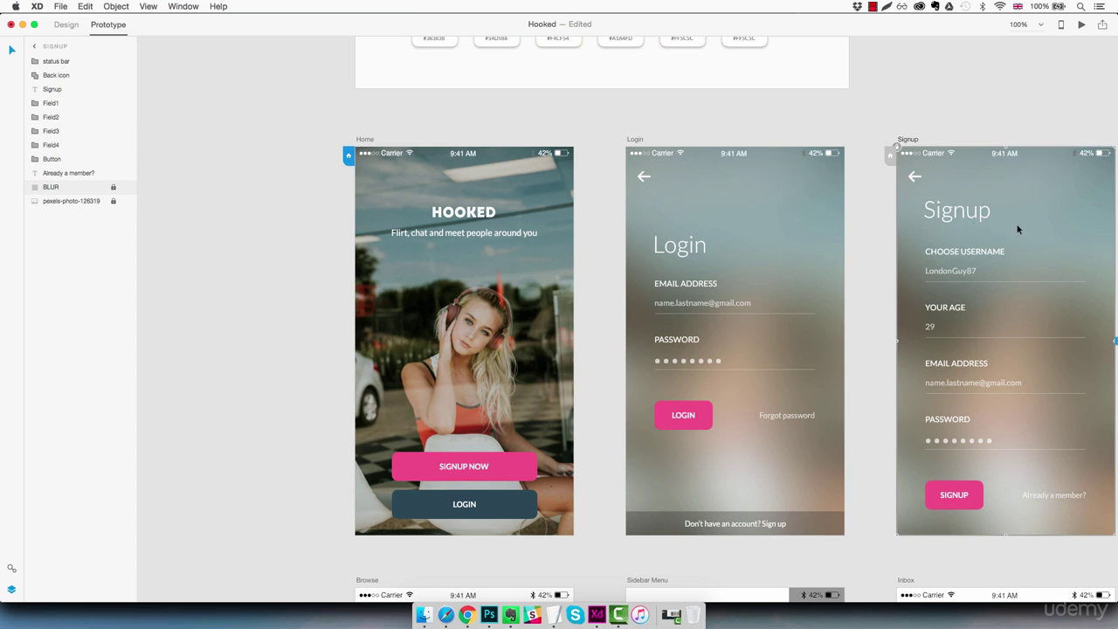
pyautogui.click(911, 178)
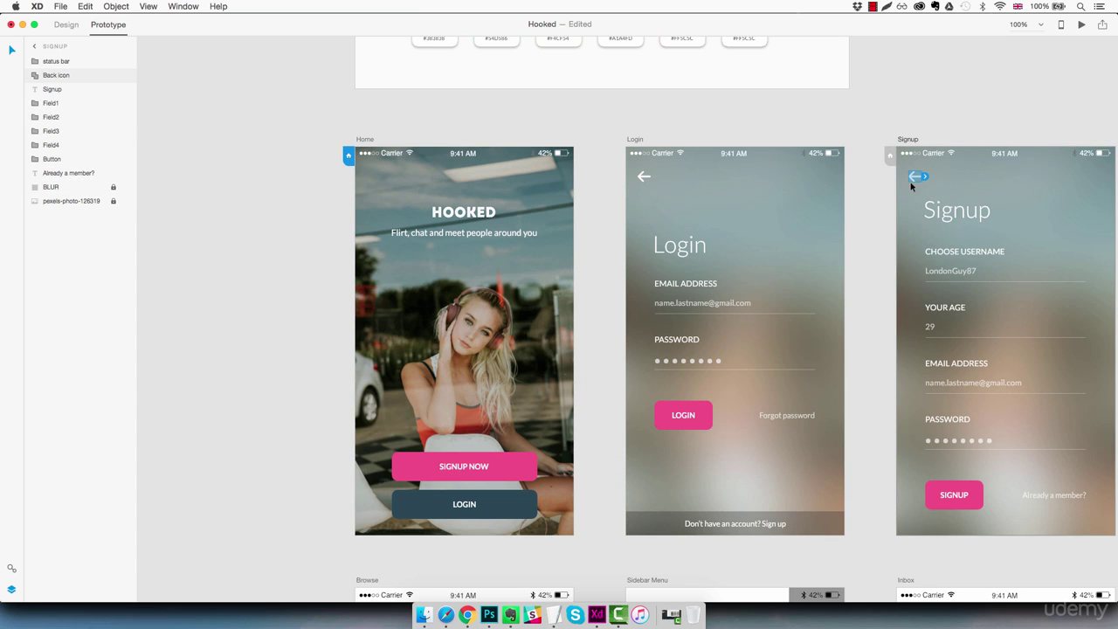
pyautogui.moveTo(922, 179); pyautogui.dragTo(573, 208)
pyautogui.click(575, 403)
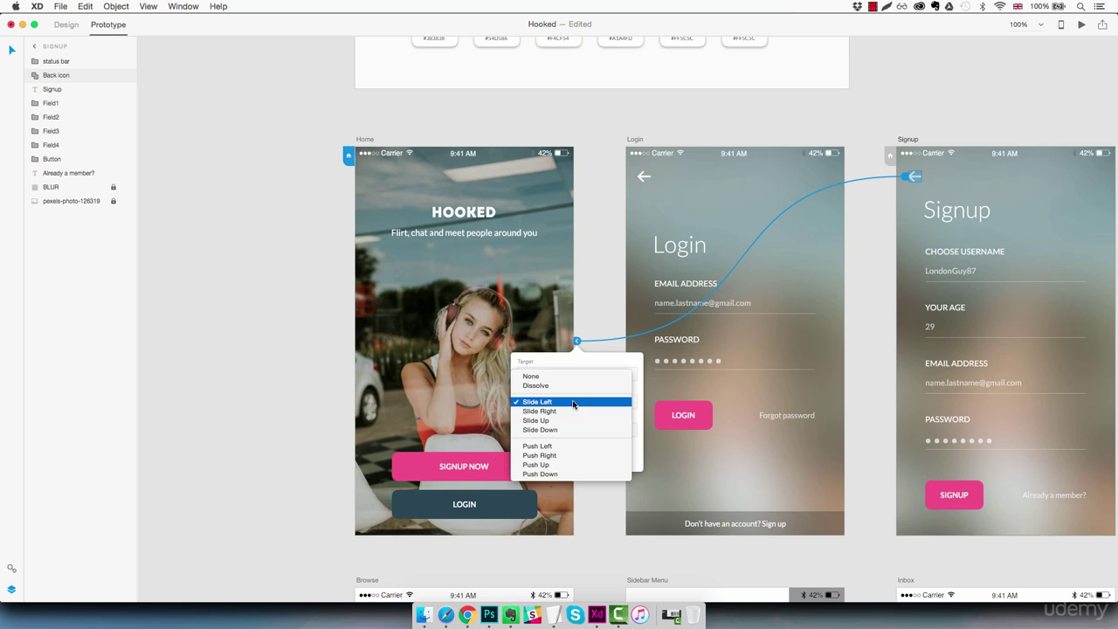
pyautogui.click(573, 411)
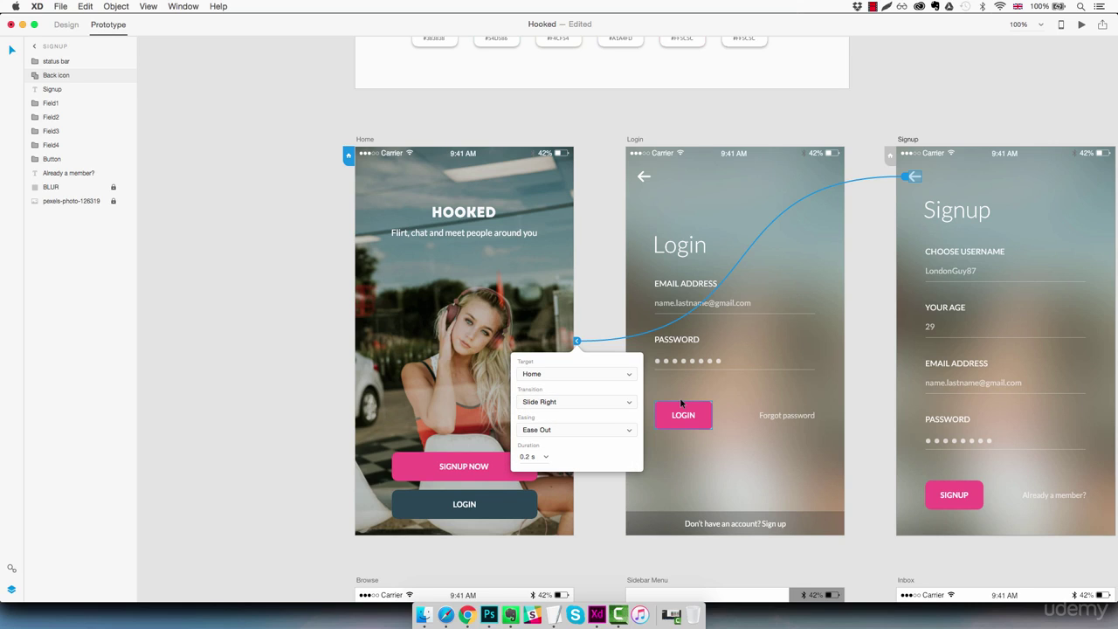
# Preview the prototype, test the Signup back arrow and SIGNUP NOW links, then close the preview.
pyautogui.click(1082, 24)
pyautogui.click(86, 142)
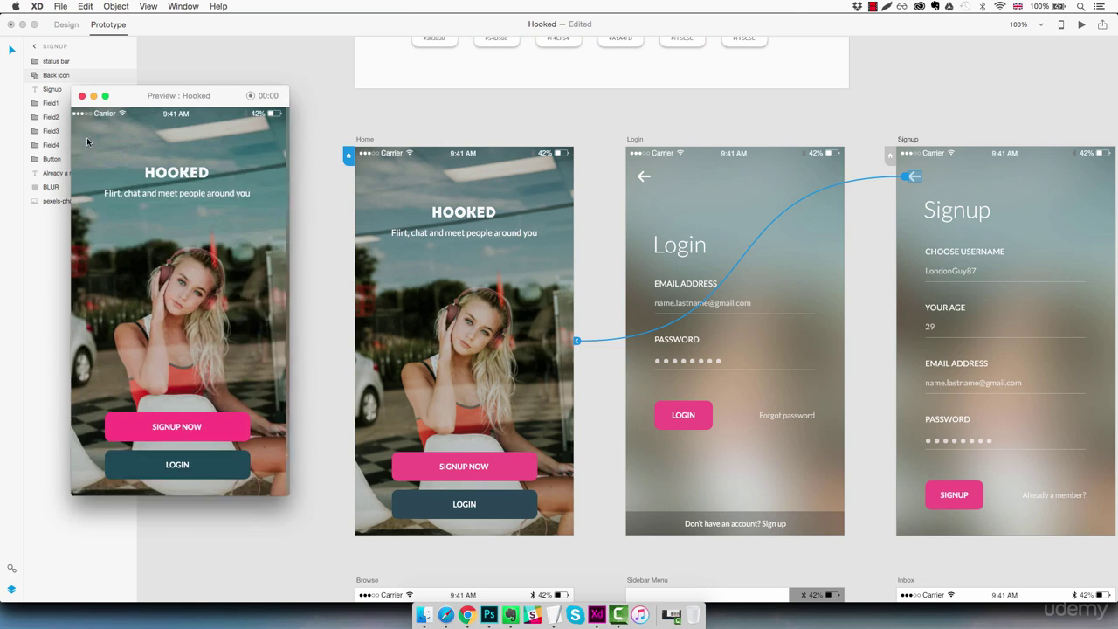
pyautogui.click(184, 432)
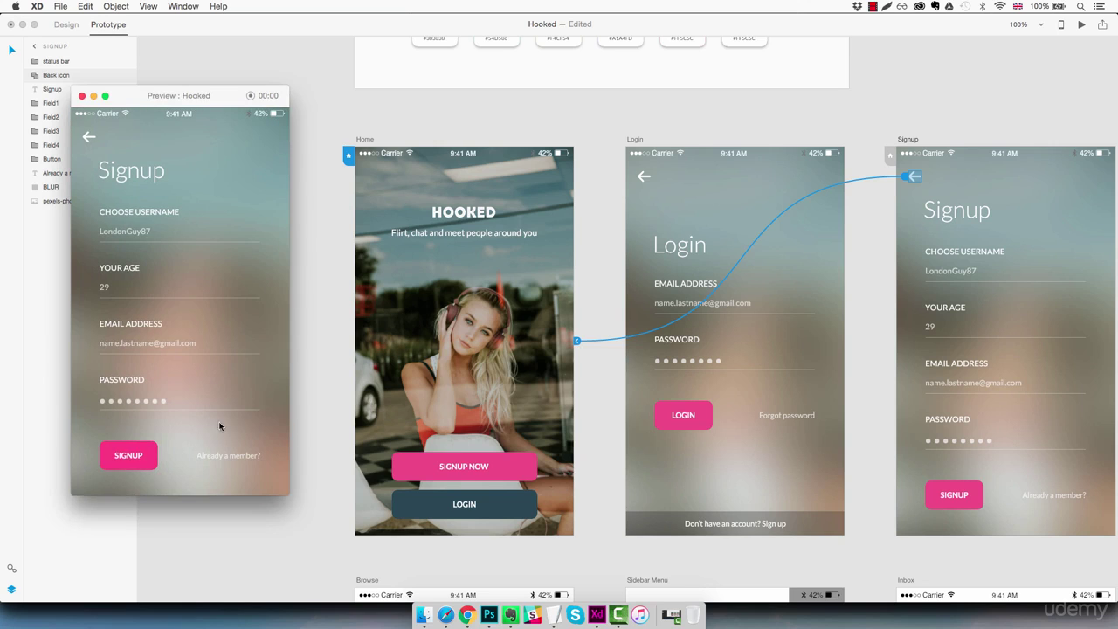
pyautogui.click(90, 140)
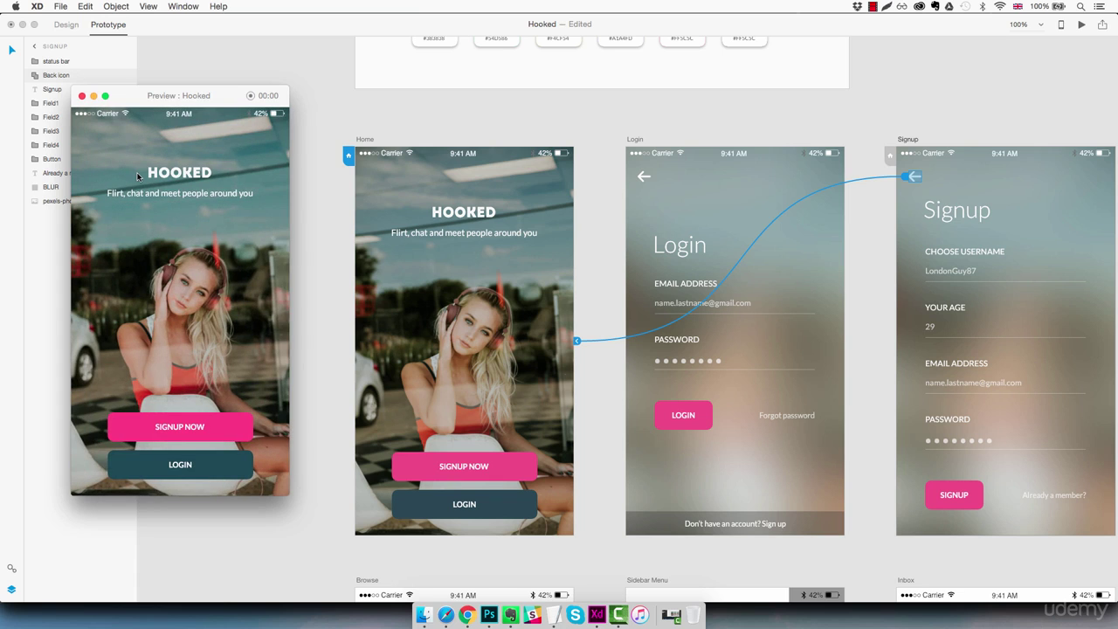
pyautogui.click(82, 96)
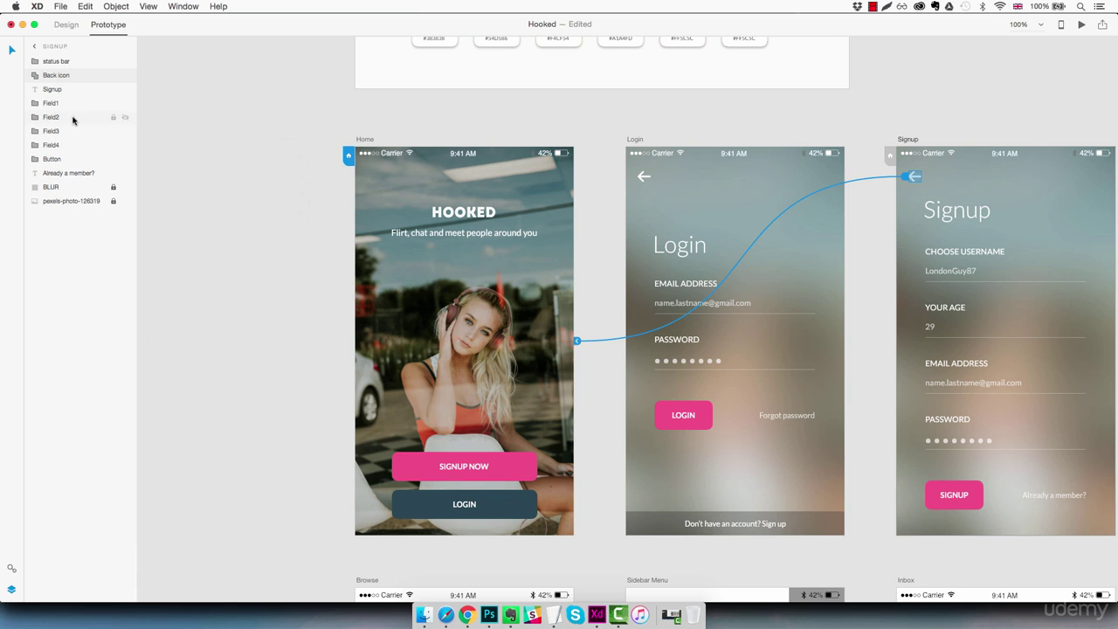
pyautogui.click(245, 234)
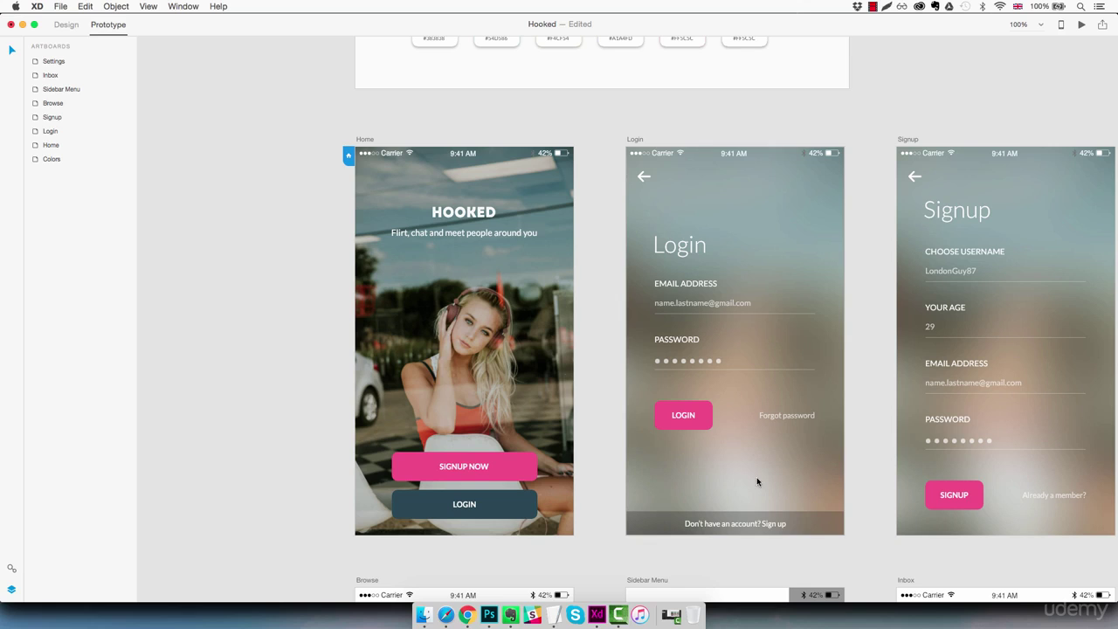
# Link the Login screen's Sign up text to the Signup artboard with Slide Right.
pyautogui.click(804, 524)
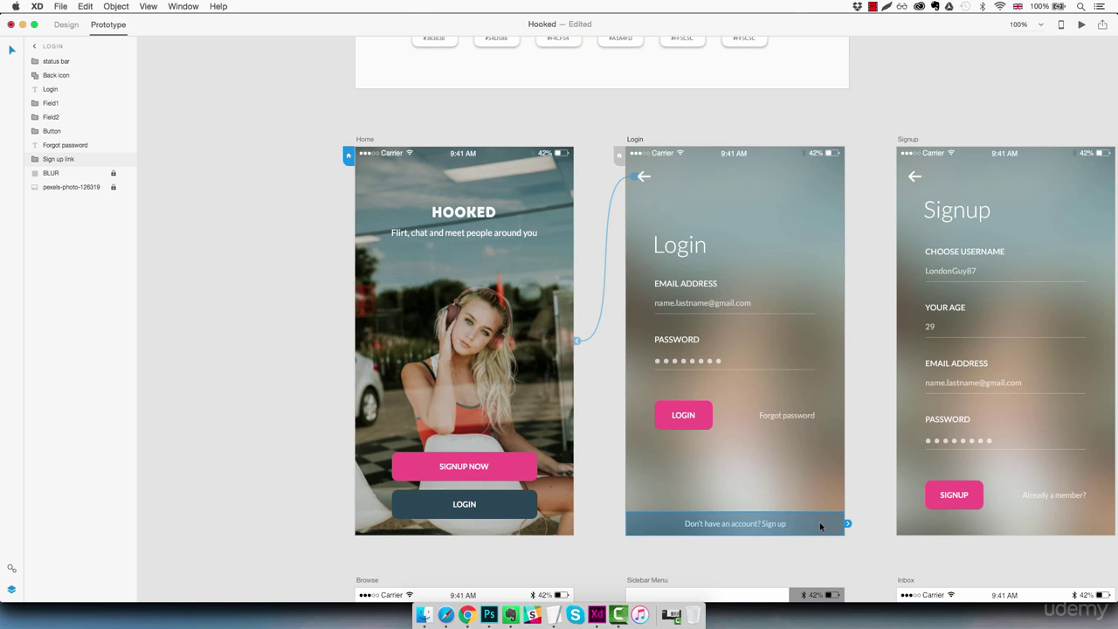
pyautogui.moveTo(847, 524); pyautogui.dragTo(897, 410)
pyautogui.click(874, 261)
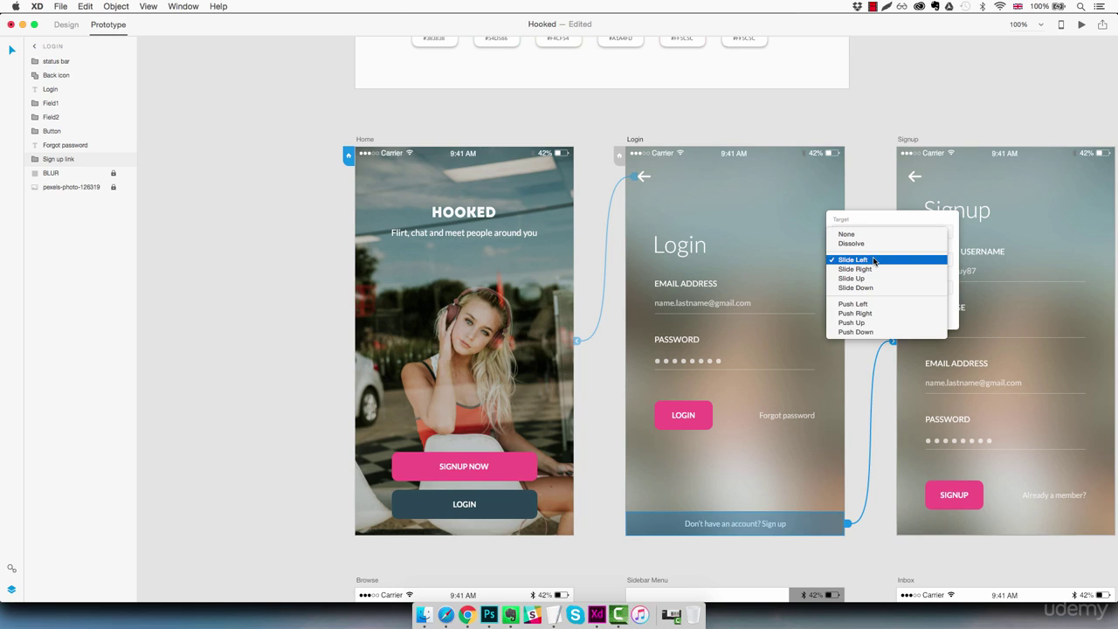
pyautogui.click(874, 269)
pyautogui.click(861, 365)
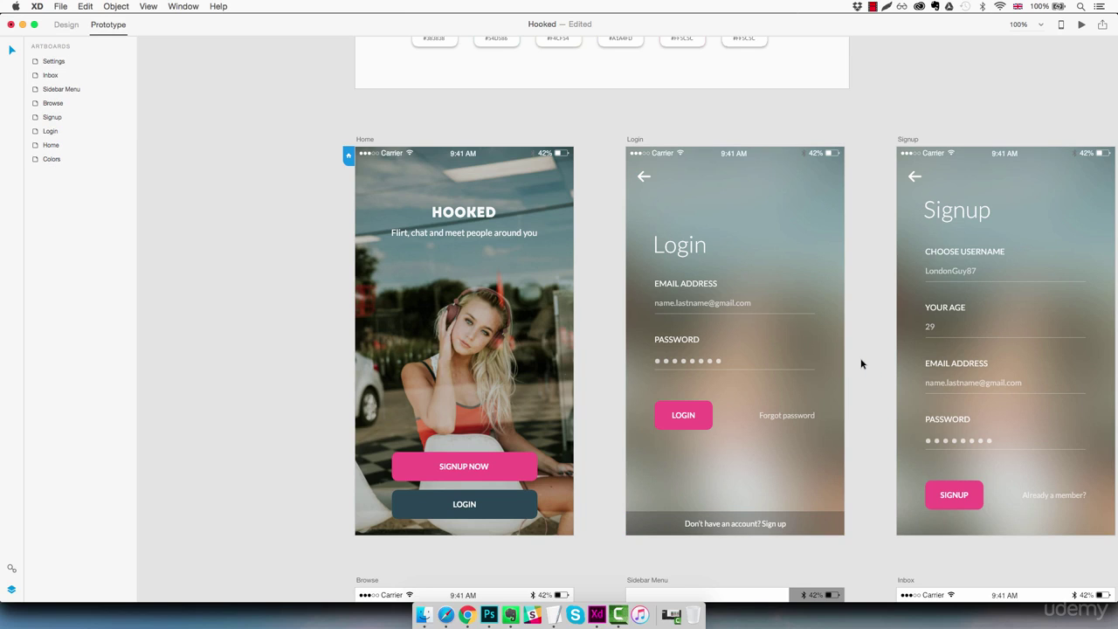
pyautogui.moveTo(863, 374); pyautogui.dragTo(696, 381)
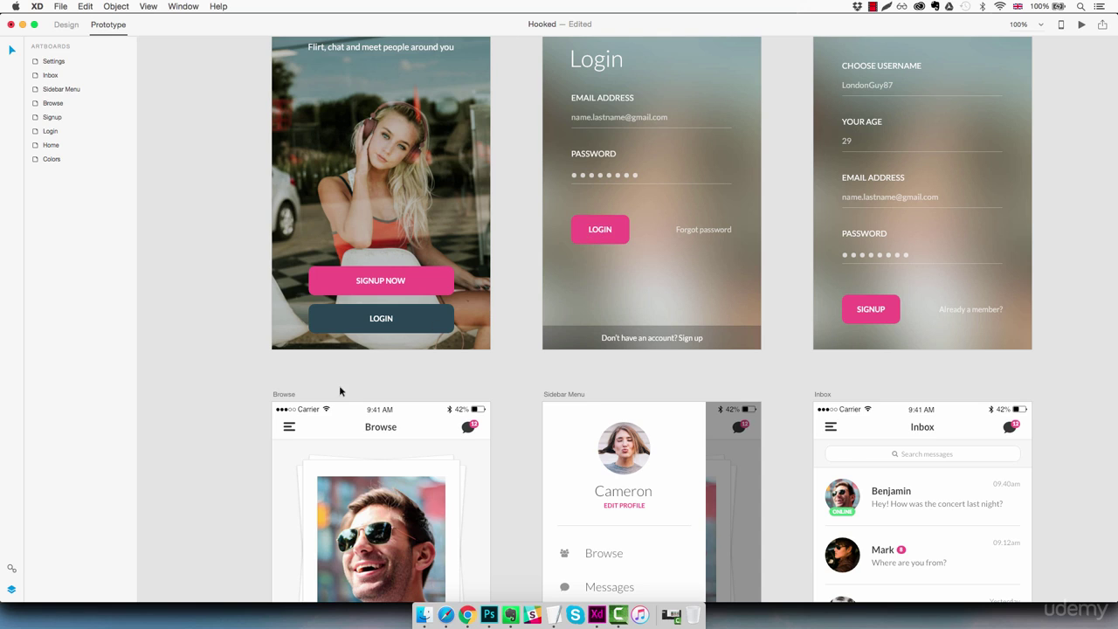
# Link the Login screen's LOGIN and Signup screen's SIGNUP buttons to Browse, sliding left.
pyautogui.click(616, 230)
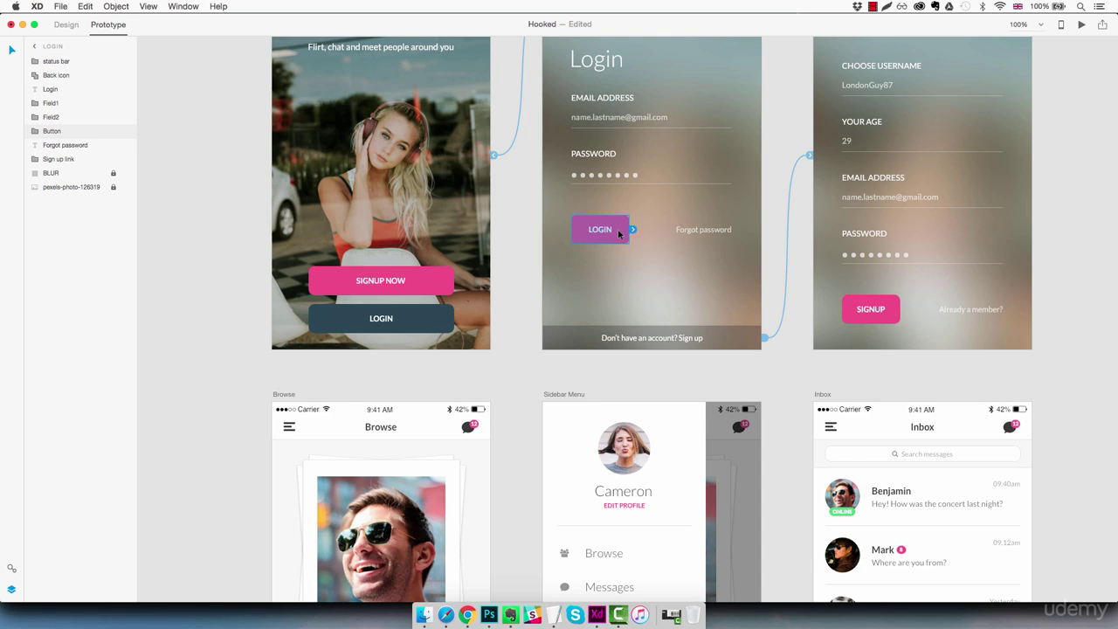
pyautogui.moveTo(633, 229); pyautogui.dragTo(399, 403)
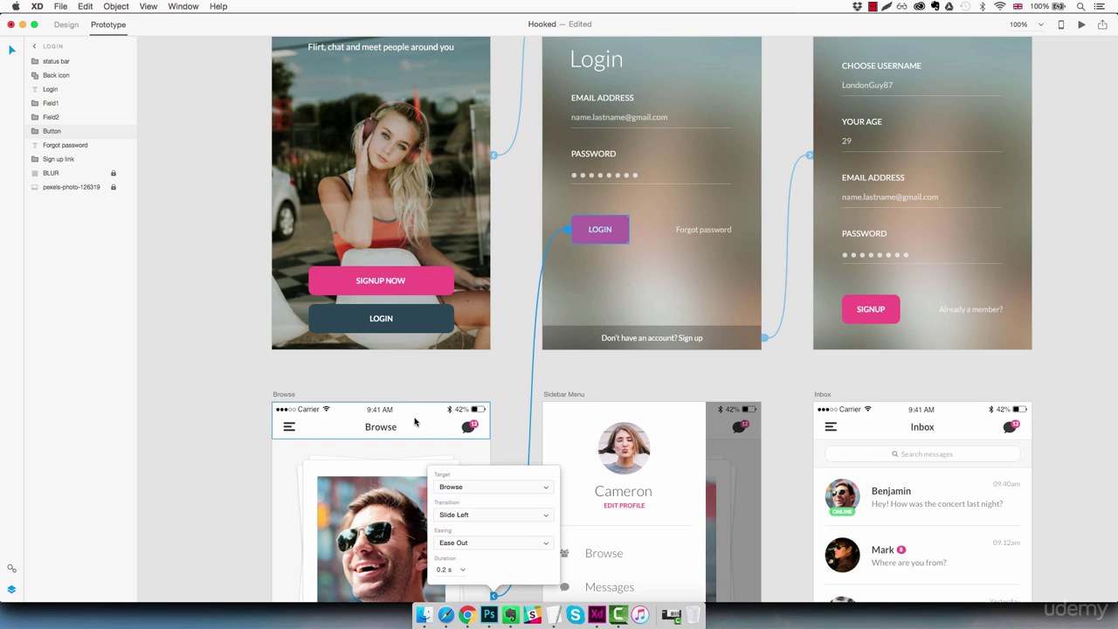
pyautogui.click(479, 515)
pyautogui.click(480, 515)
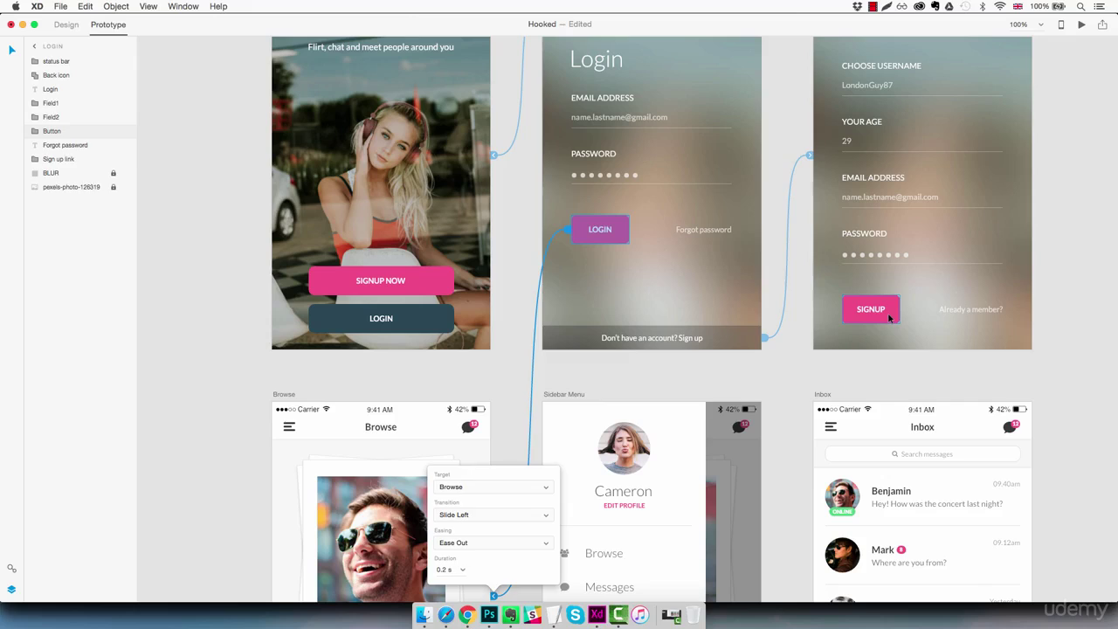
pyautogui.click(880, 314)
pyautogui.moveTo(904, 309); pyautogui.dragTo(407, 404)
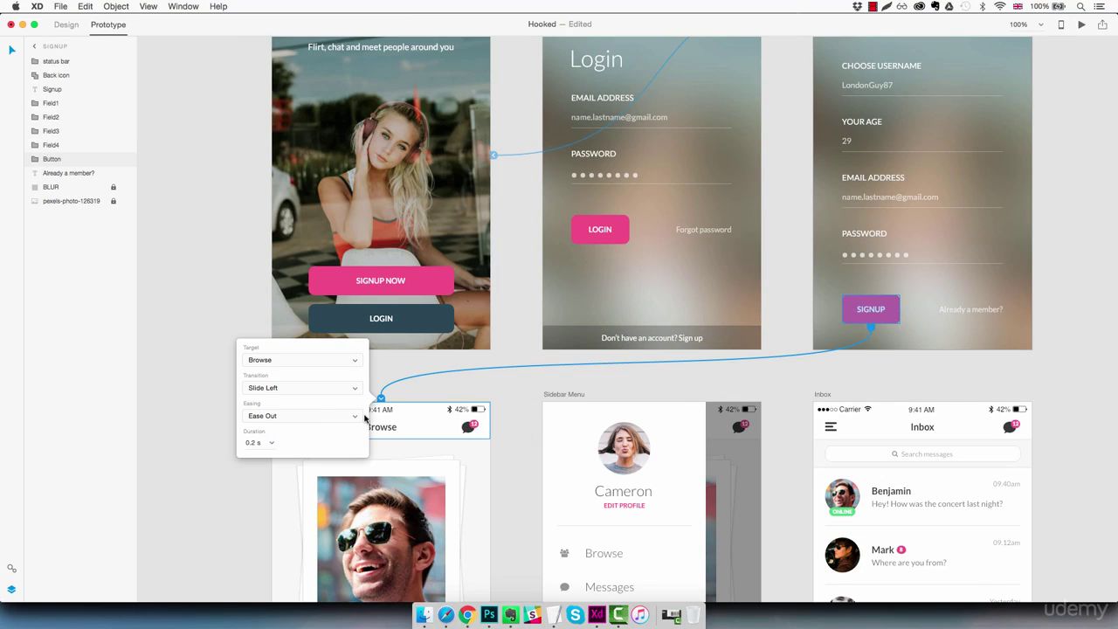
# Ungroup the Browse screen's header symbol into separate layers.
pyautogui.click(202, 402)
pyautogui.scroll(-5, 219, 349)
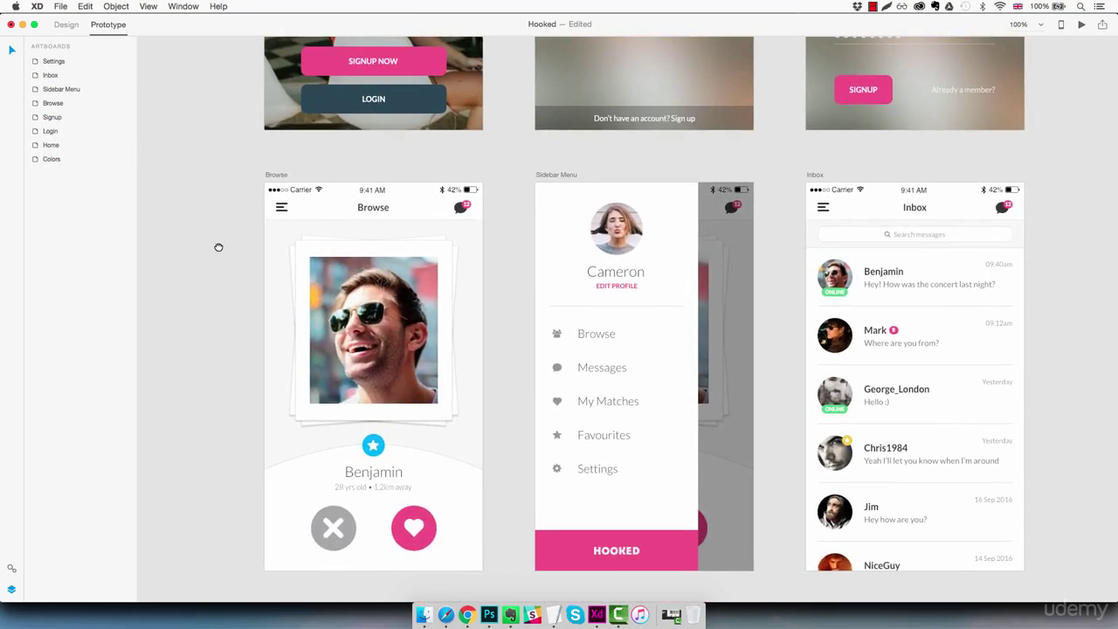
pyautogui.moveTo(218, 247); pyautogui.dragTo(213, 243)
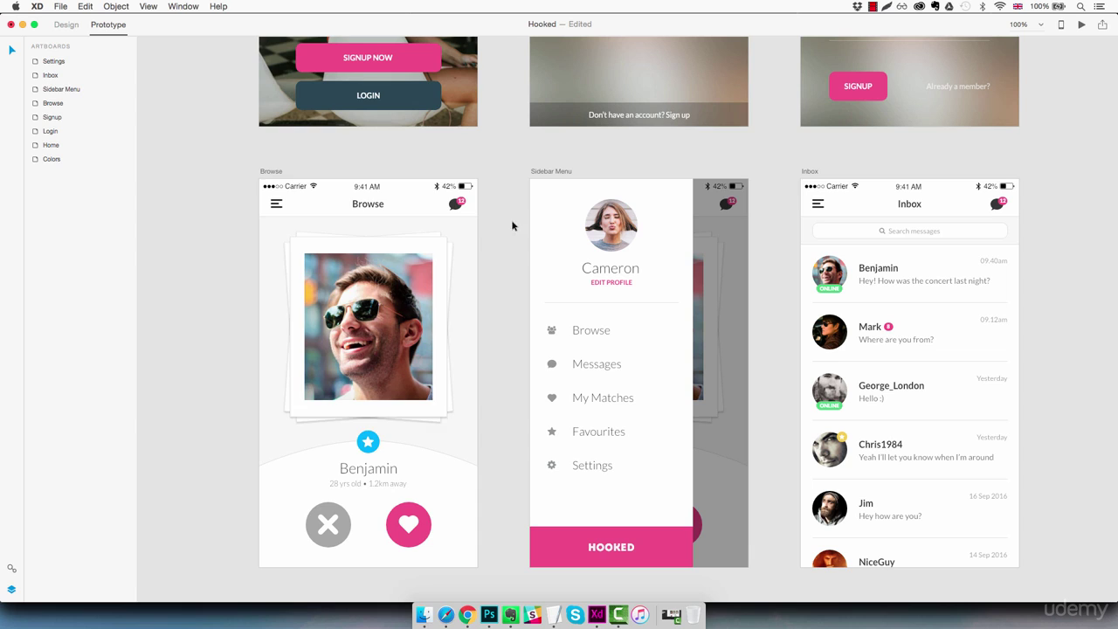
pyautogui.click(312, 210)
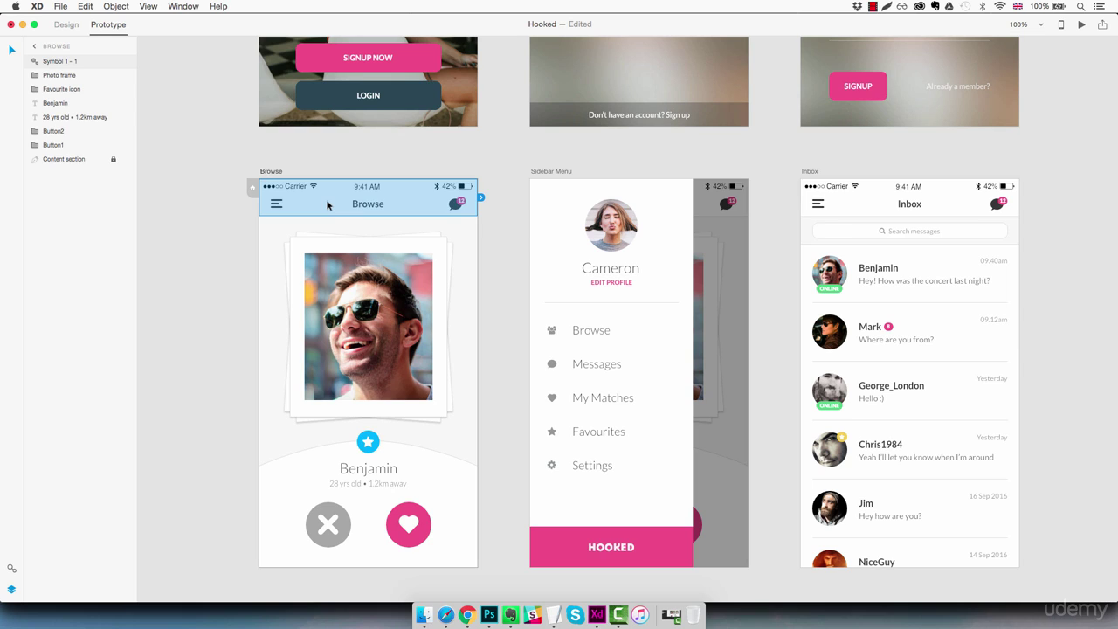
pyautogui.rightClick(328, 204)
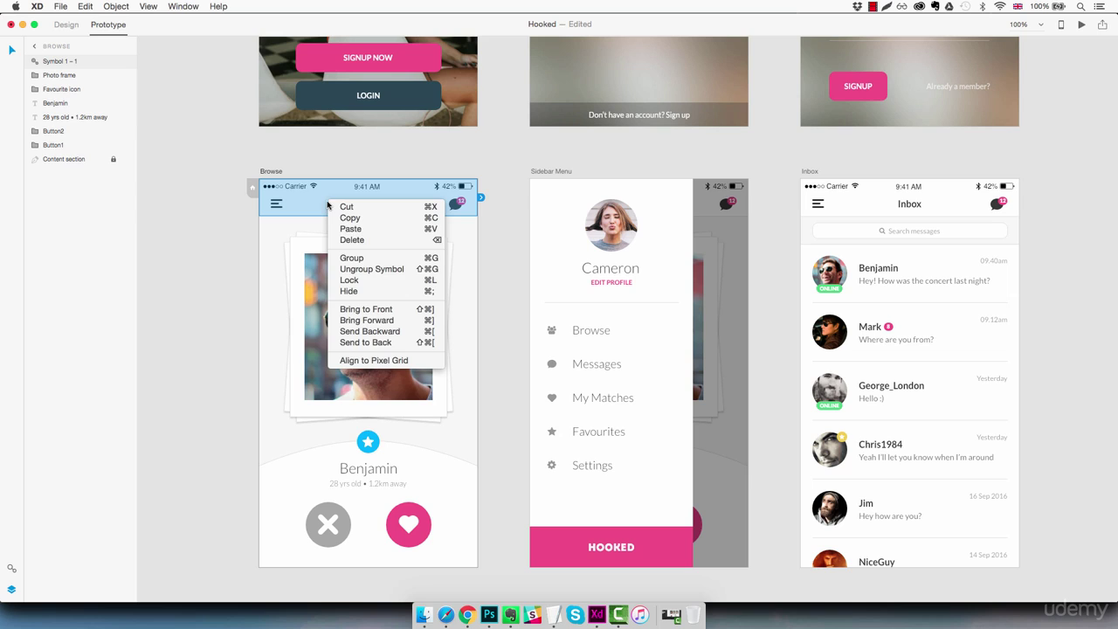
pyautogui.click(372, 270)
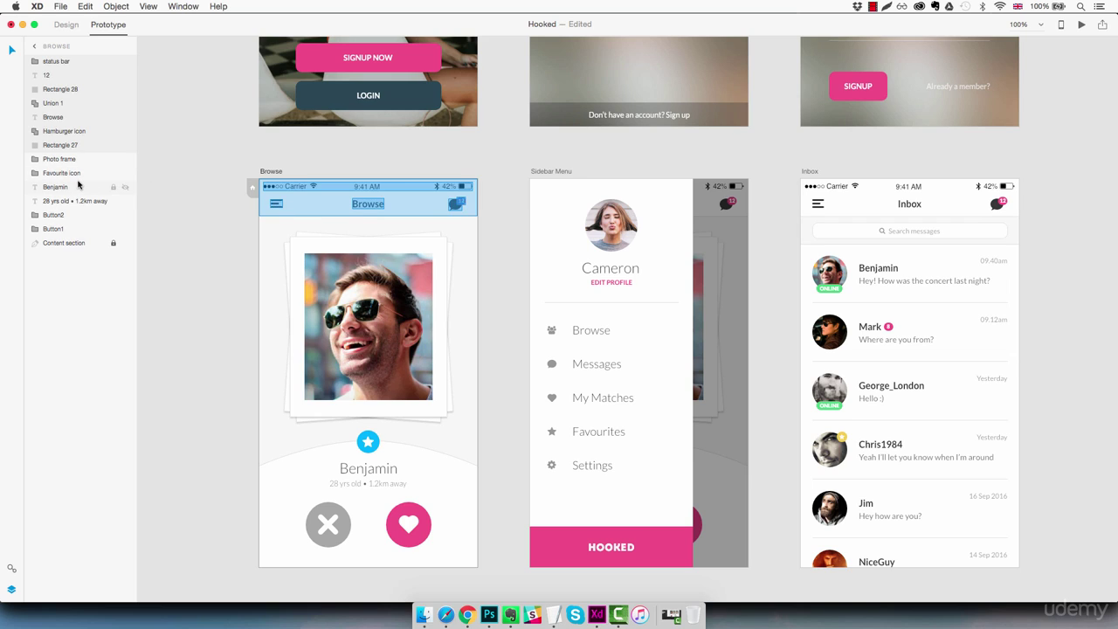
# Link the Browse hamburger icon to the Sidebar Menu artboard with Slide Right.
pyautogui.click(79, 133)
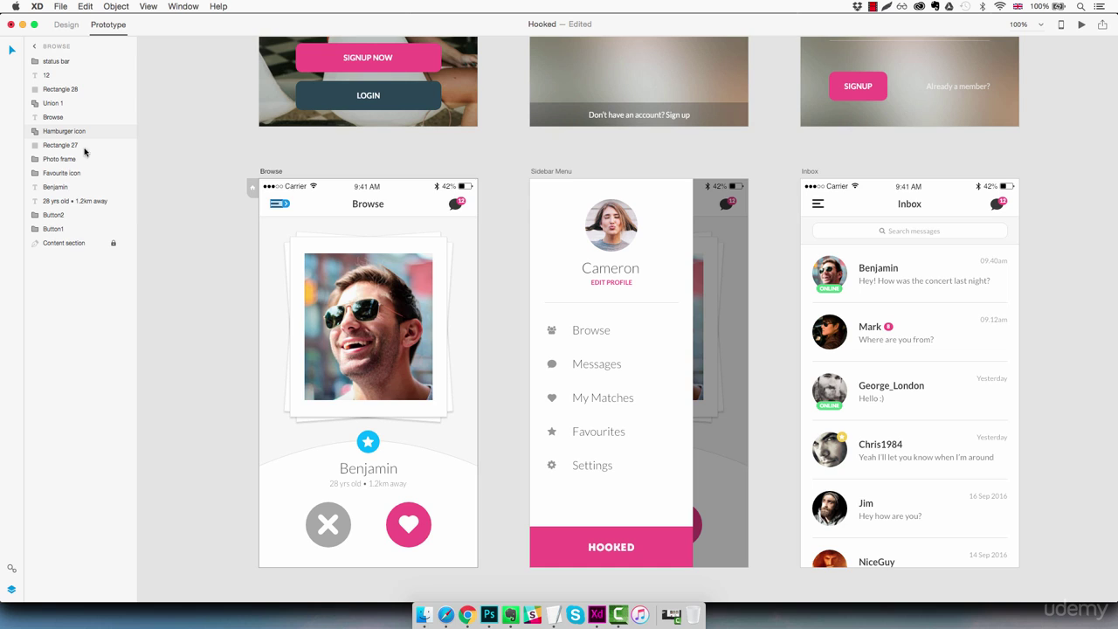
pyautogui.moveTo(287, 204); pyautogui.dragTo(525, 278)
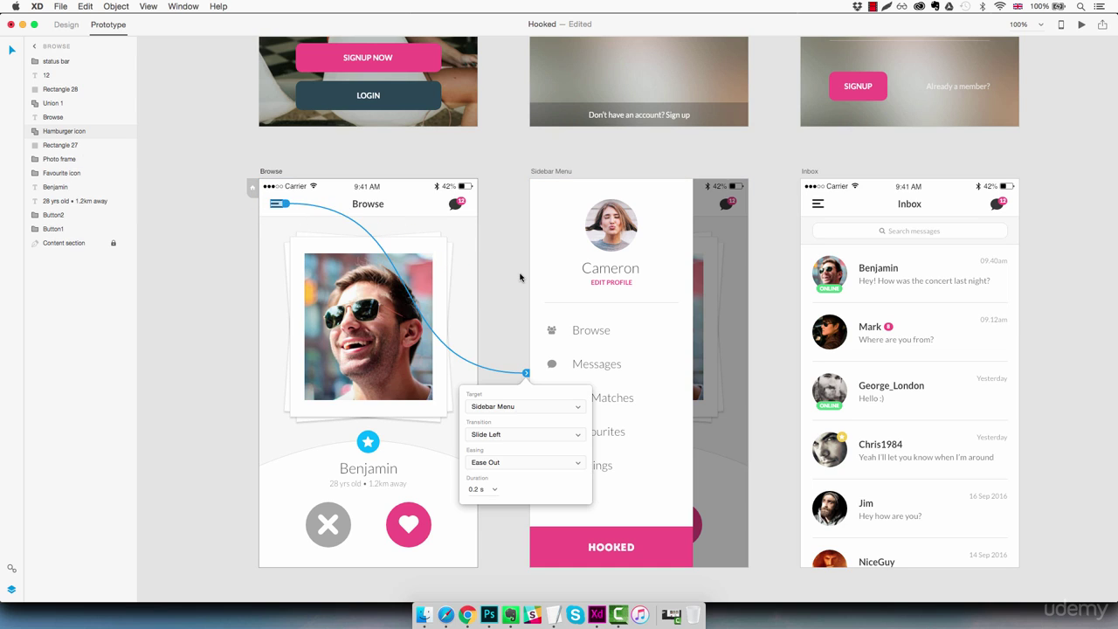
pyautogui.click(515, 436)
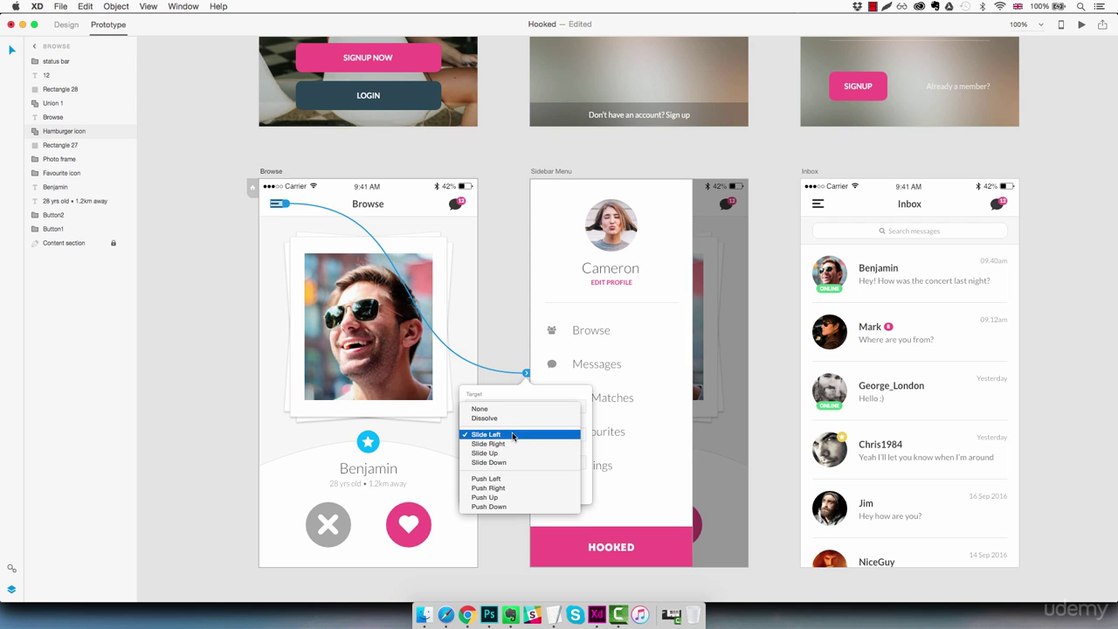
pyautogui.click(514, 443)
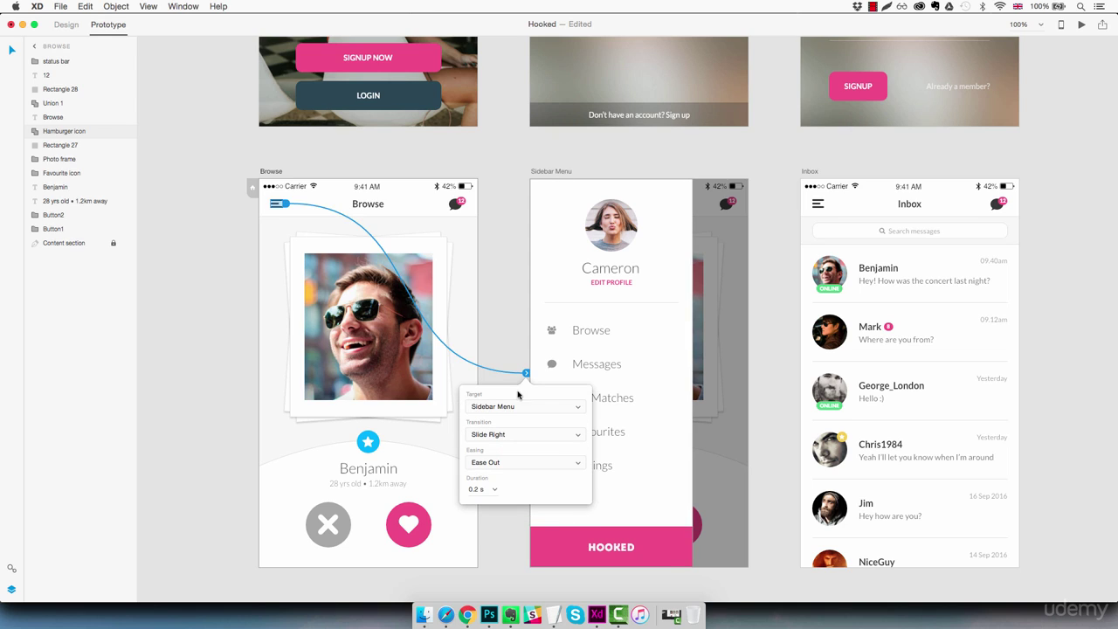
pyautogui.click(498, 324)
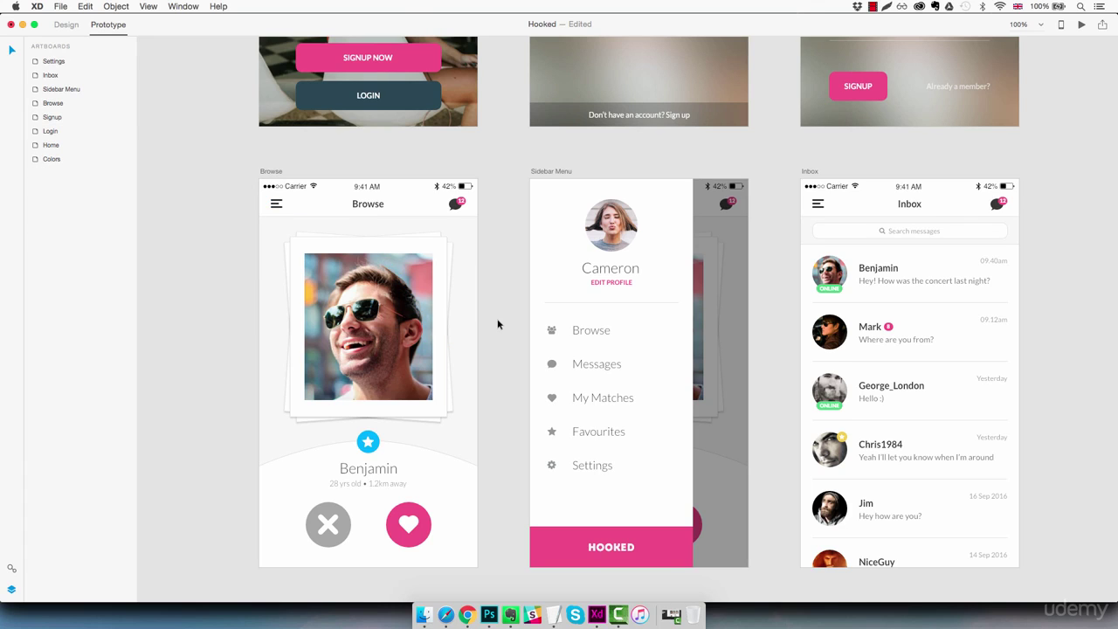
pyautogui.click(349, 215)
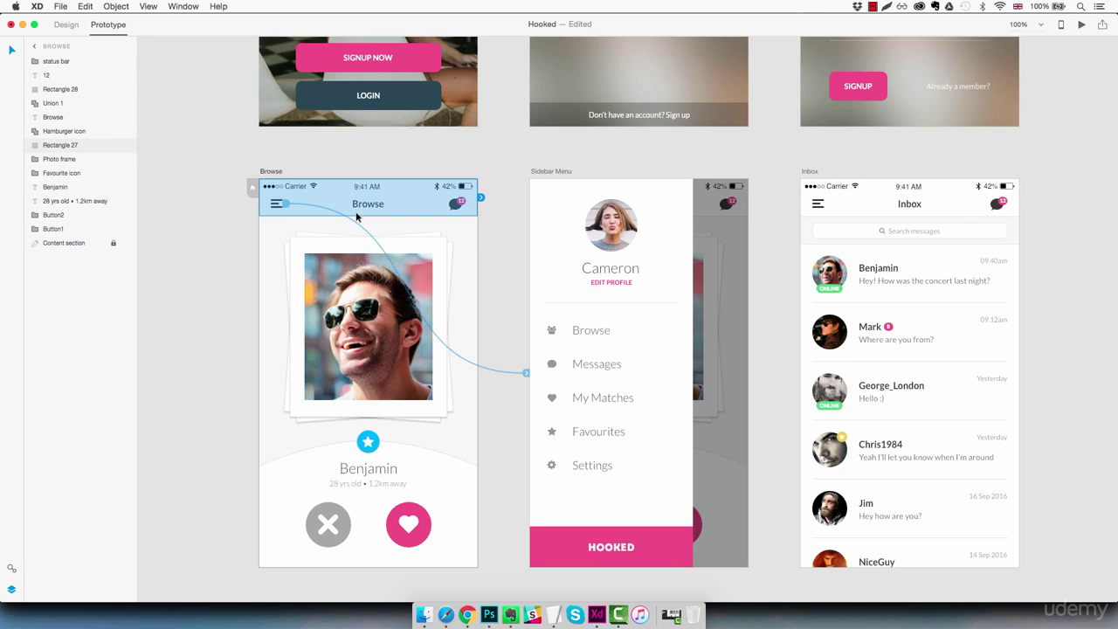
pyautogui.click(441, 231)
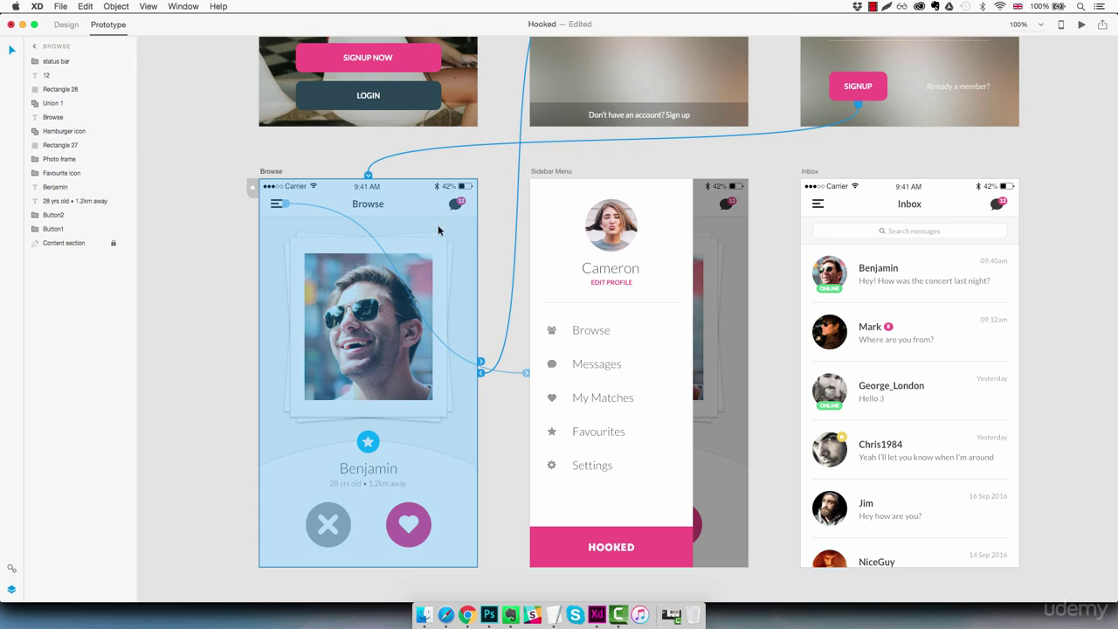
pyautogui.click(1080, 27)
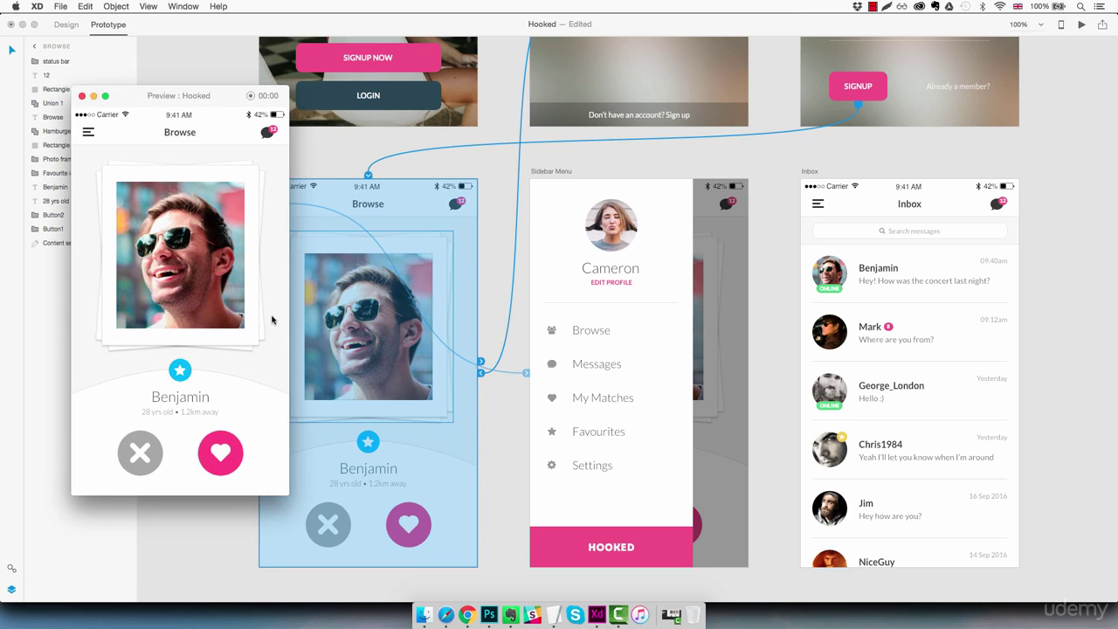
pyautogui.click(88, 133)
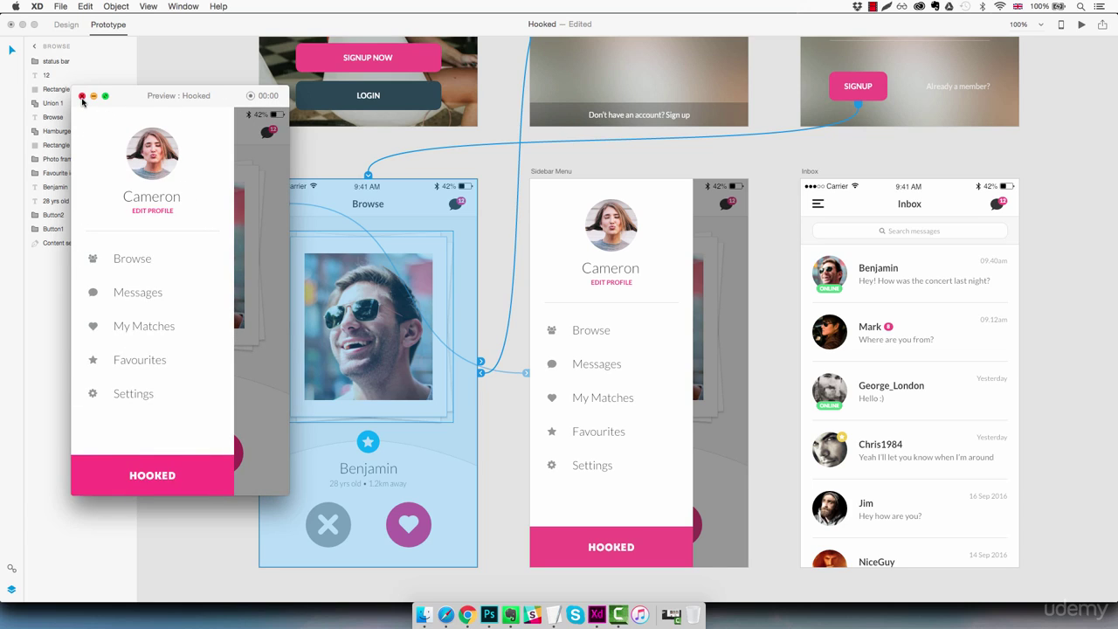
pyautogui.click(82, 97)
pyautogui.click(226, 286)
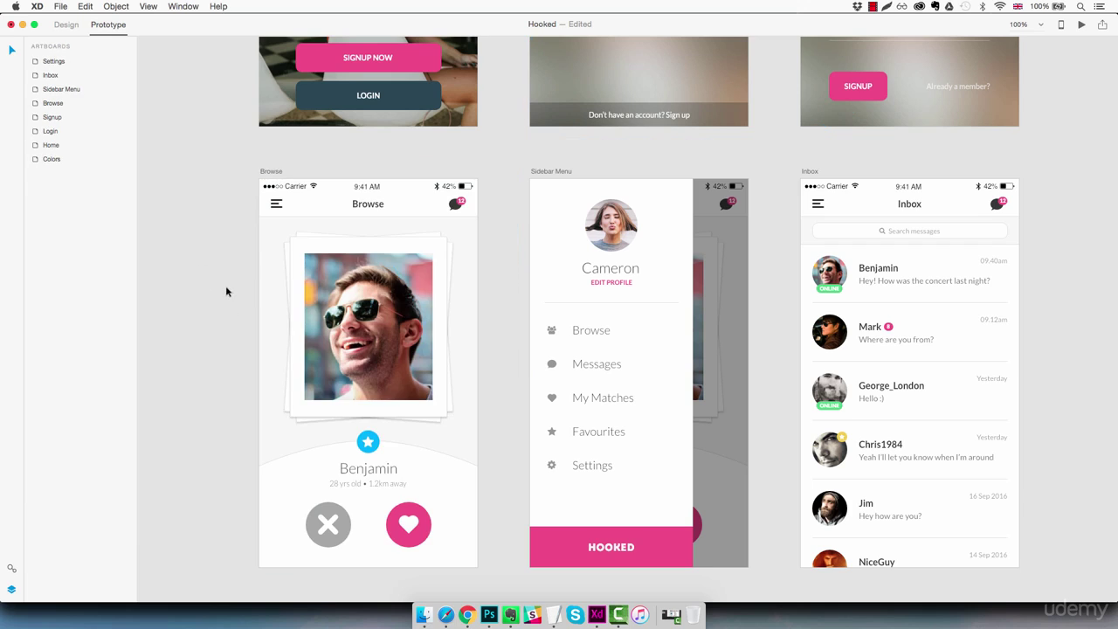
# Link the Browse header's chat icon to the Inbox artboard with Slide Left.
pyautogui.doubleClick(454, 206)
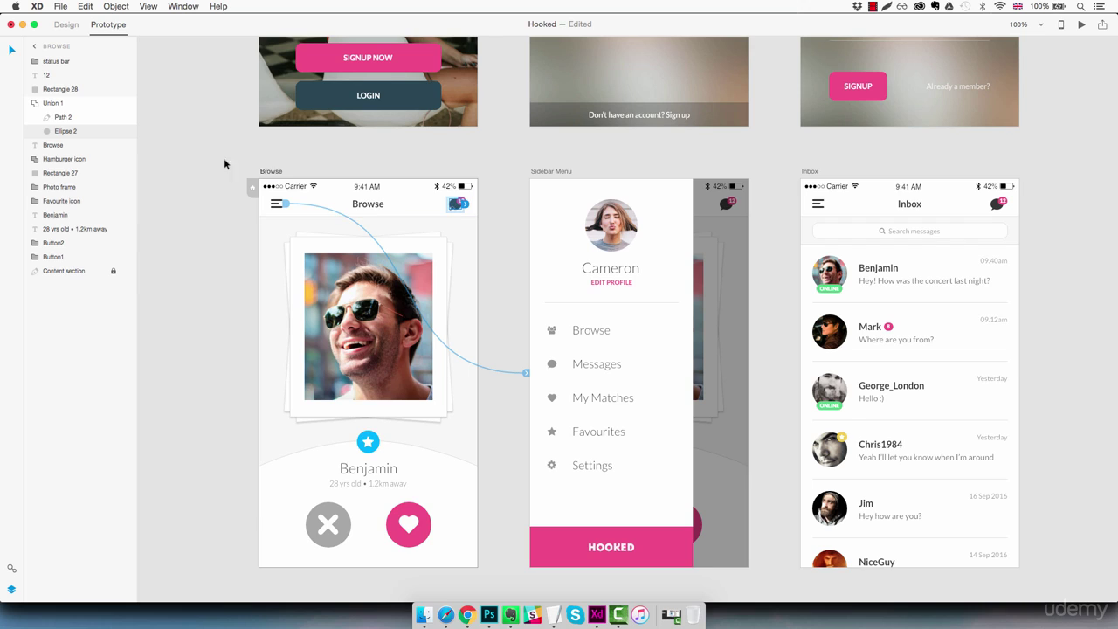
pyautogui.click(67, 105)
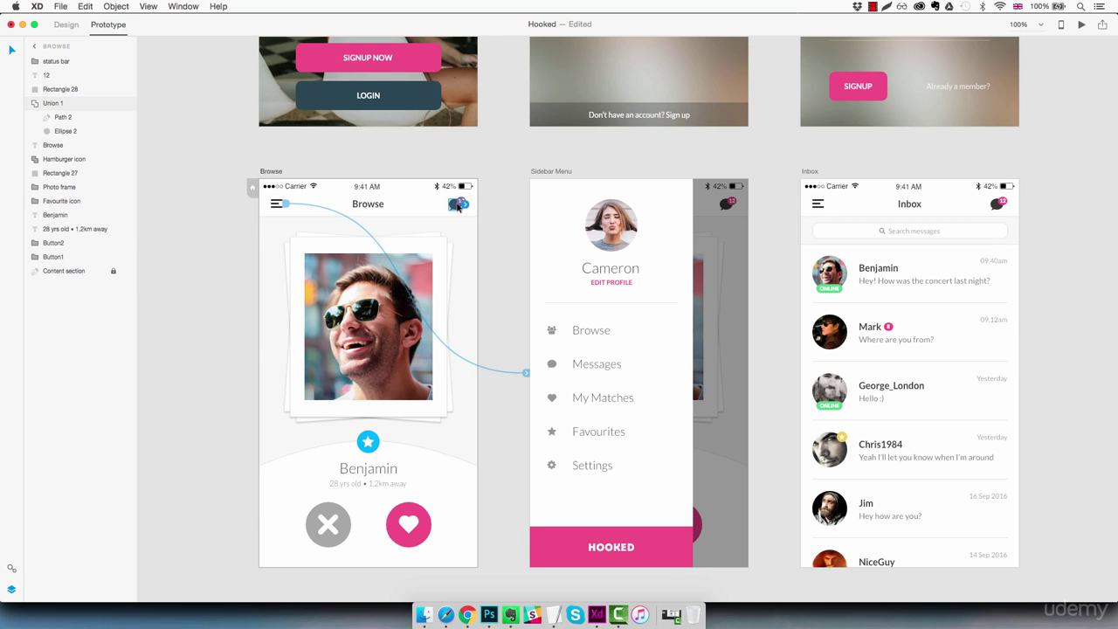
pyautogui.moveTo(463, 204); pyautogui.dragTo(797, 222)
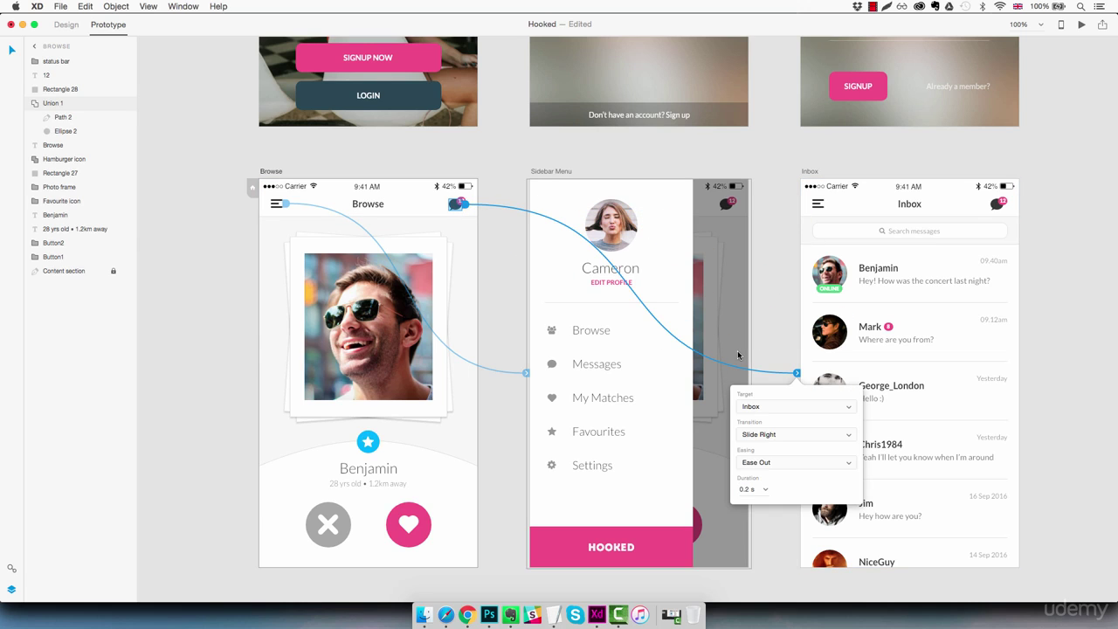
pyautogui.click(783, 435)
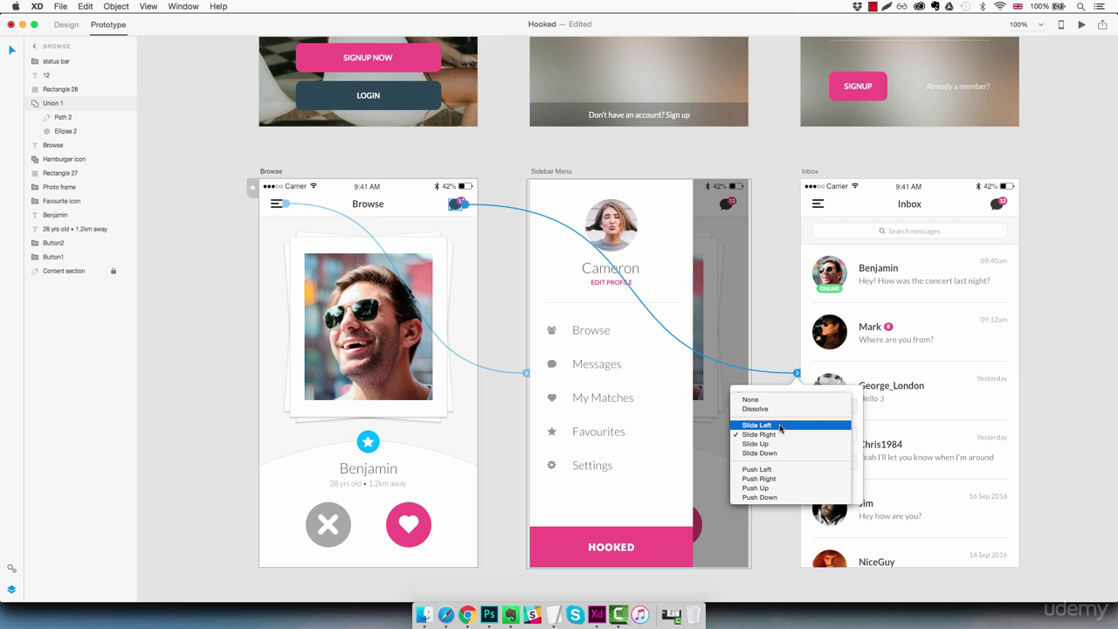
pyautogui.click(780, 427)
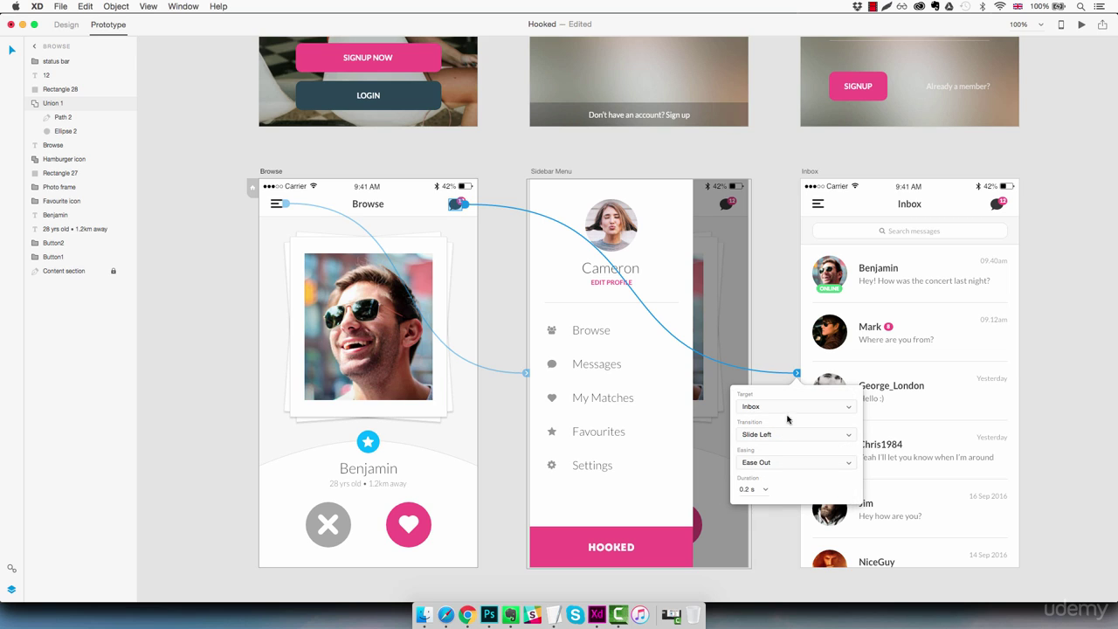
pyautogui.click(560, 291)
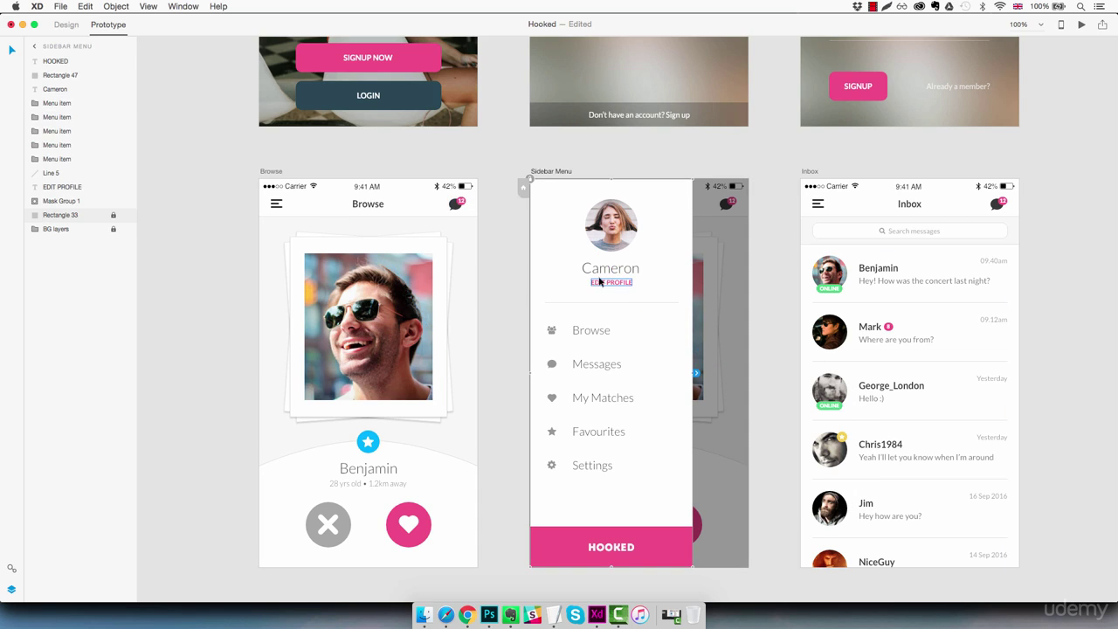
# Link the sidebar Browse item to Browse sliding right, and Messages to Inbox sliding left.
pyautogui.click(591, 331)
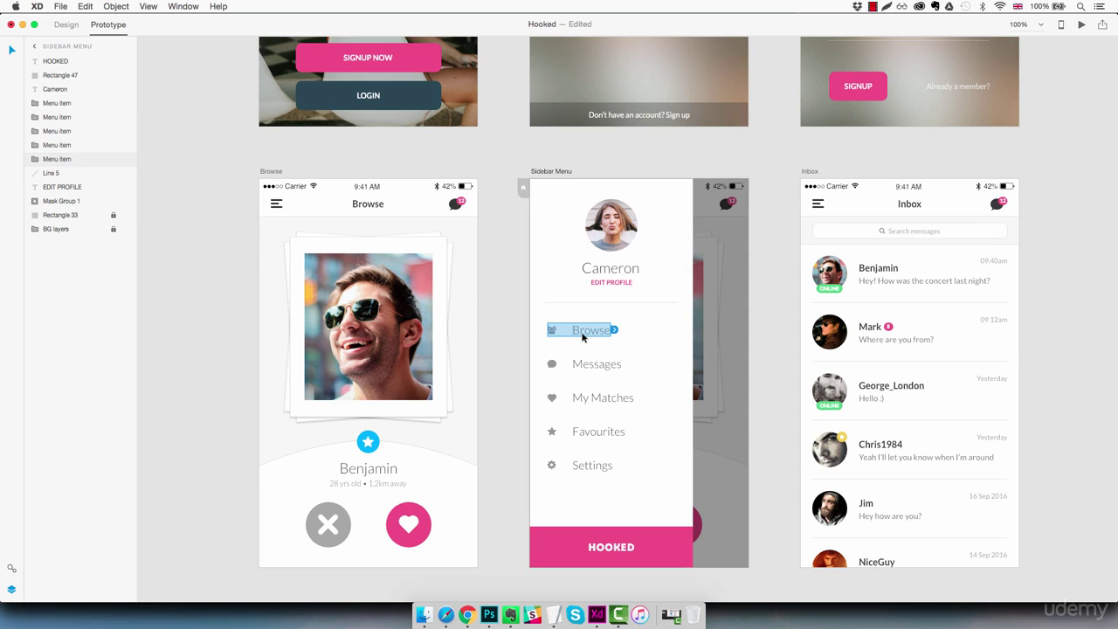
pyautogui.moveTo(614, 331); pyautogui.dragTo(479, 324)
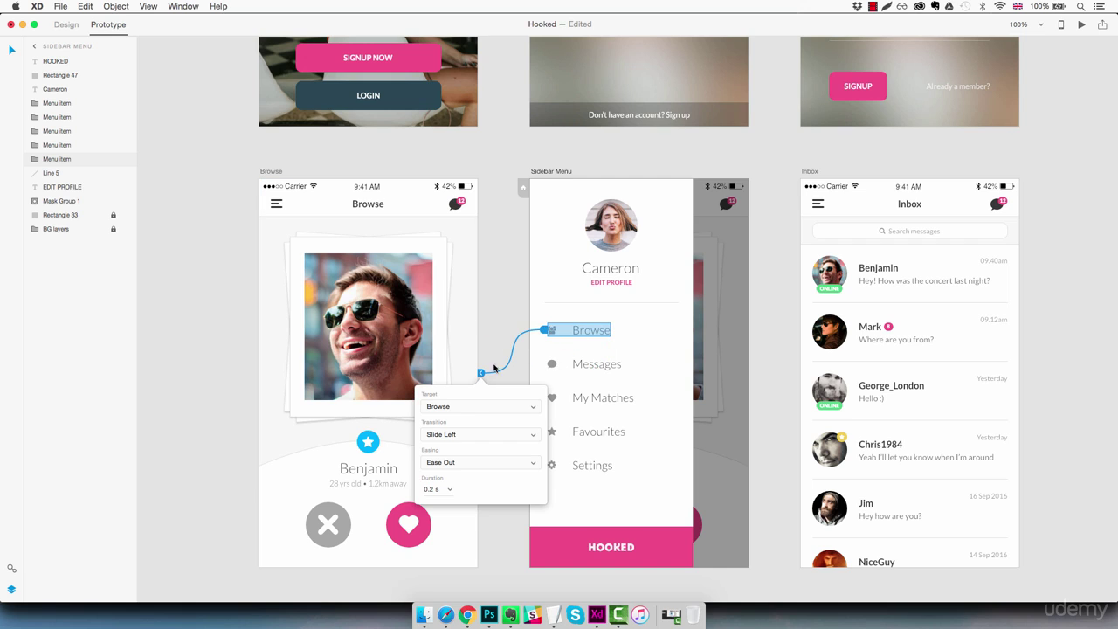
pyautogui.click(476, 436)
pyautogui.click(472, 444)
pyautogui.click(602, 370)
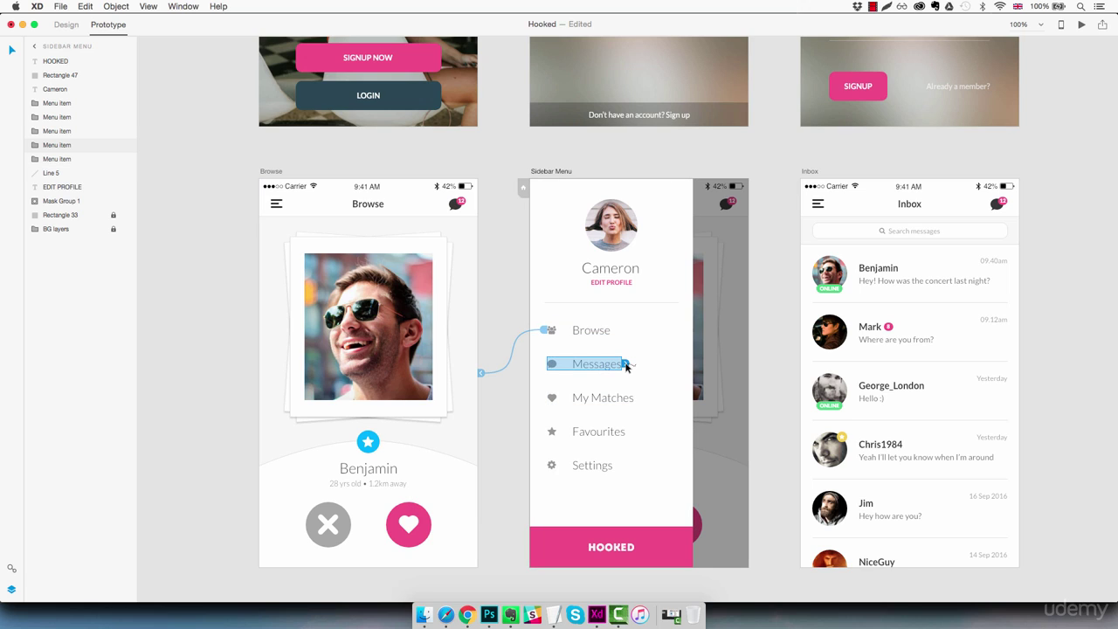
pyautogui.moveTo(625, 363); pyautogui.dragTo(803, 233)
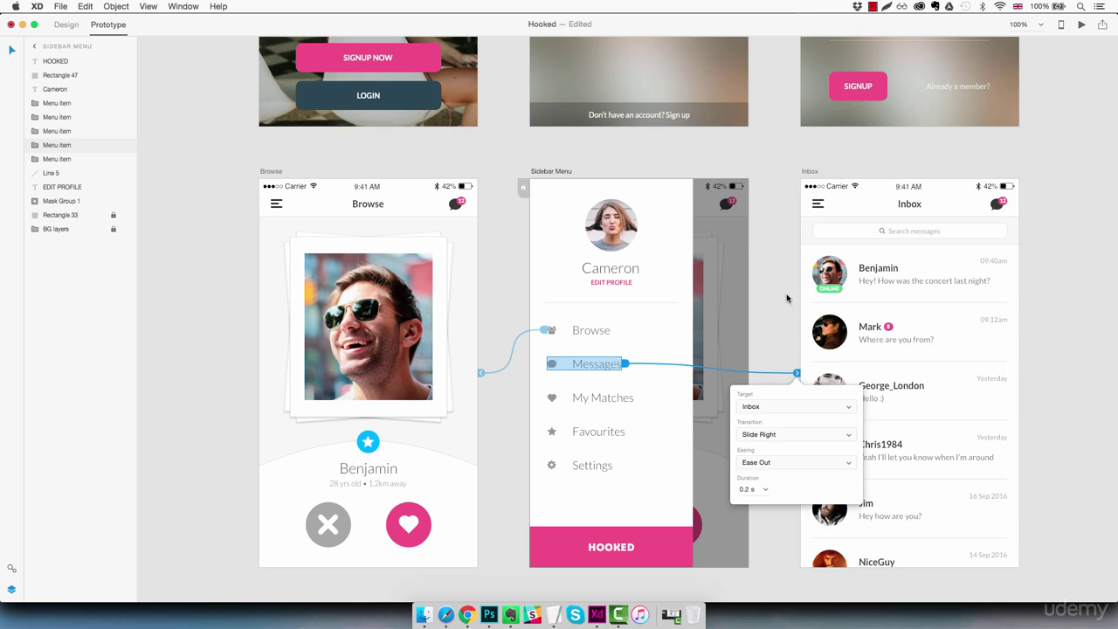
pyautogui.click(775, 435)
pyautogui.click(753, 425)
pyautogui.press('Escape')
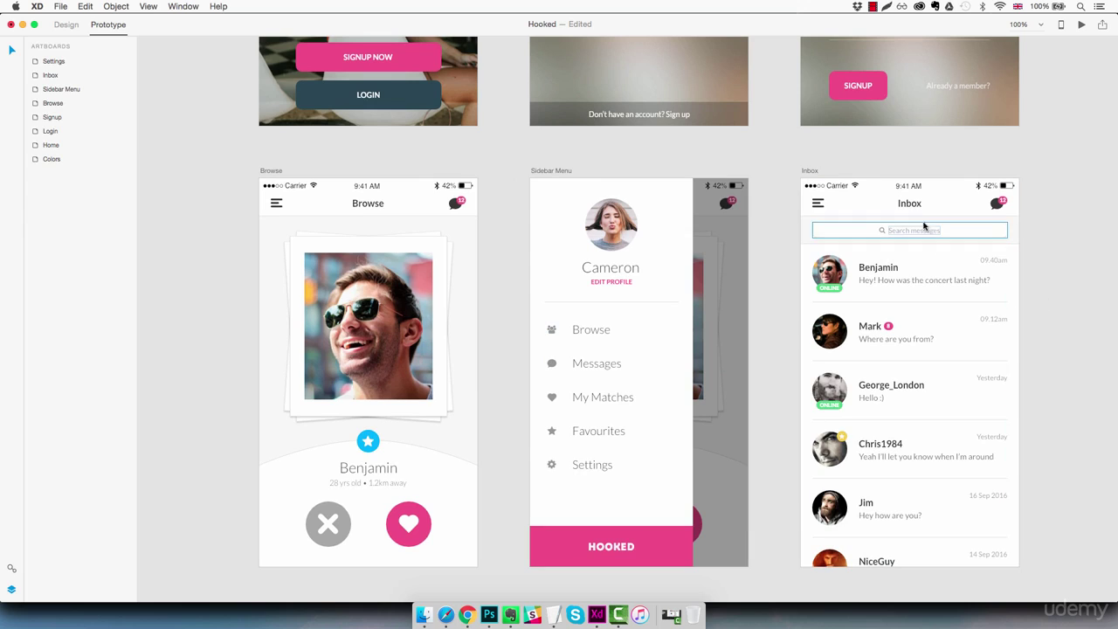
# Link the Inbox and Settings hamburger icons to the Sidebar Menu, Inbox's sliding right.
pyautogui.click(819, 208)
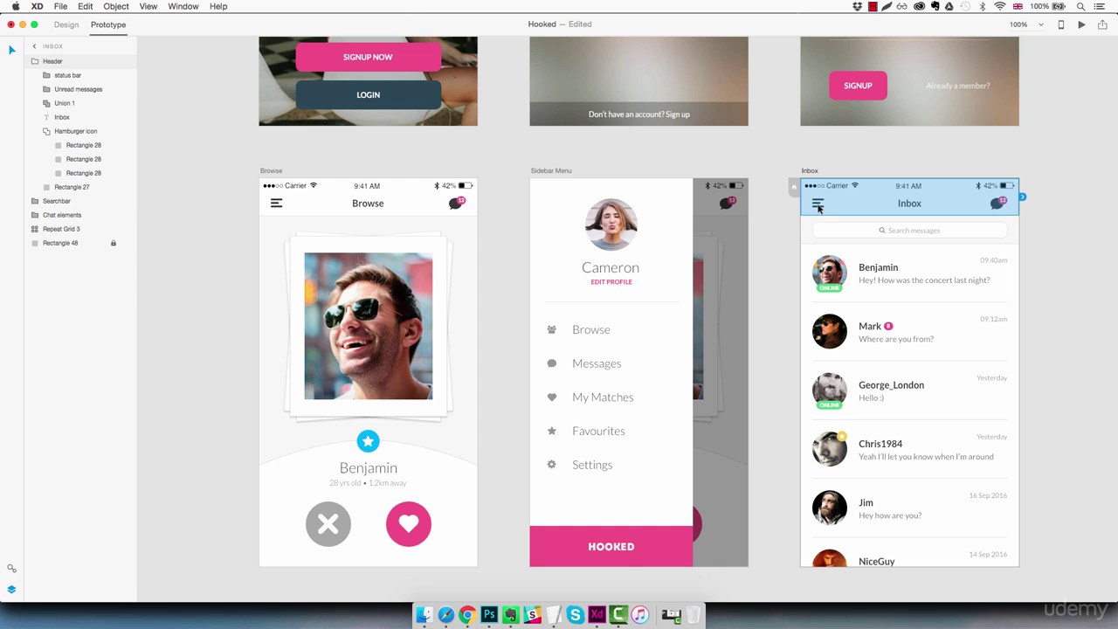
pyautogui.doubleClick(817, 205)
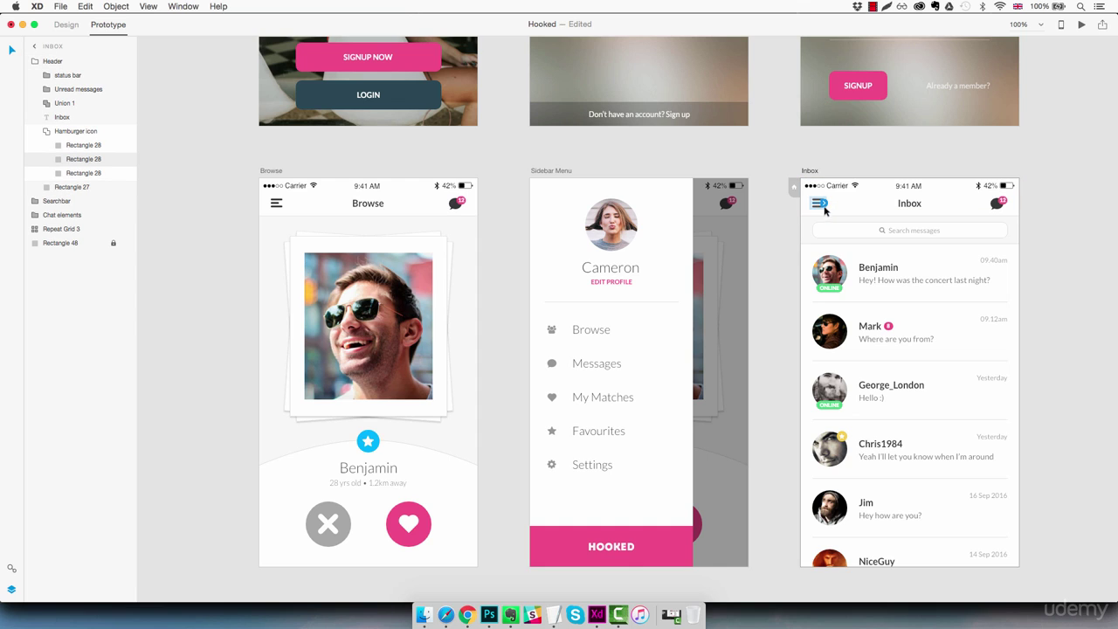
pyautogui.moveTo(826, 204); pyautogui.dragTo(748, 276)
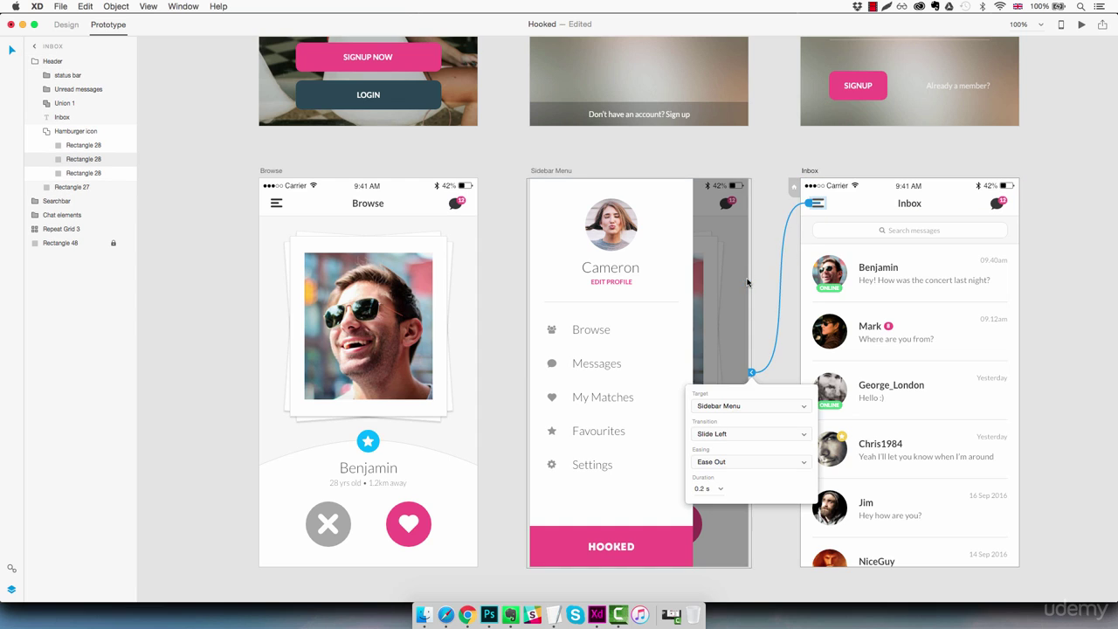
pyautogui.click(749, 434)
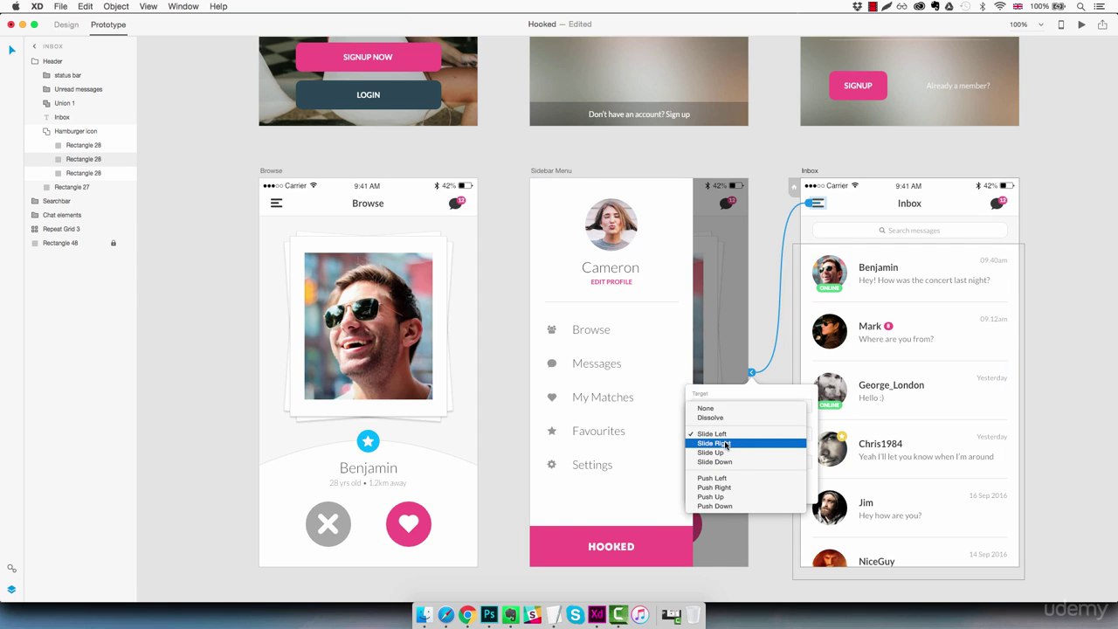
pyautogui.click(725, 444)
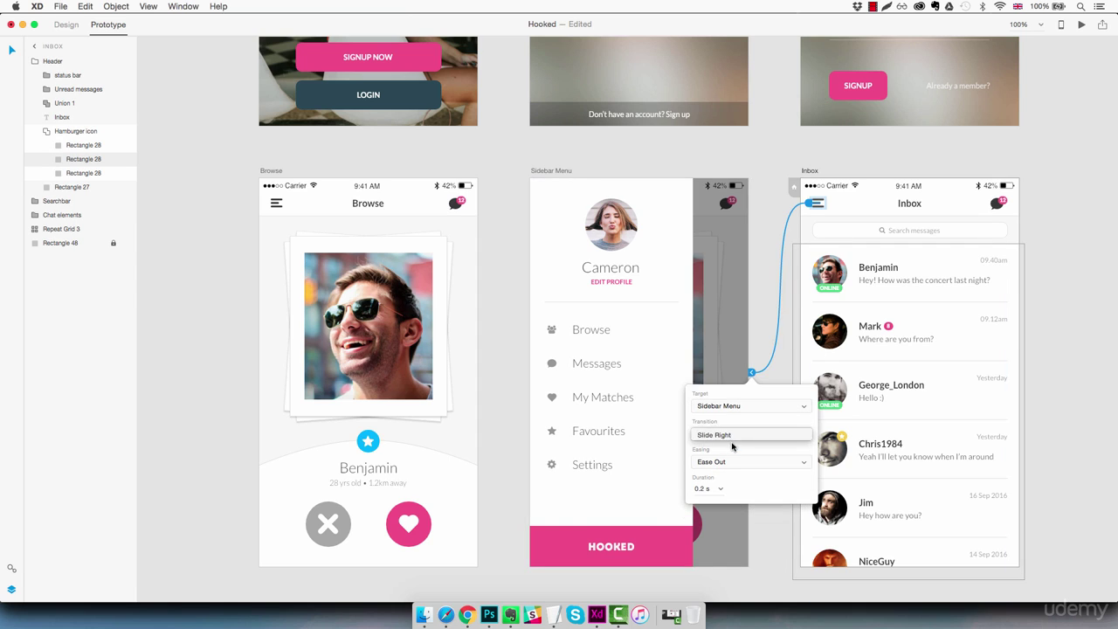
pyautogui.click(1073, 284)
pyautogui.scroll(-6, 1072, 338)
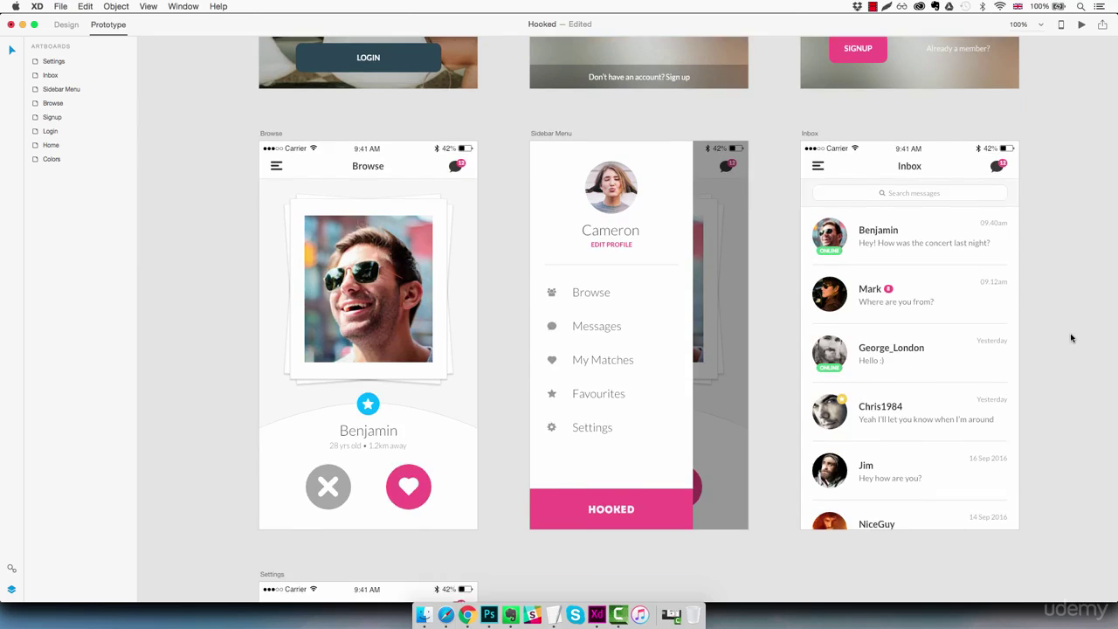
pyautogui.scroll(-1, 1072, 338)
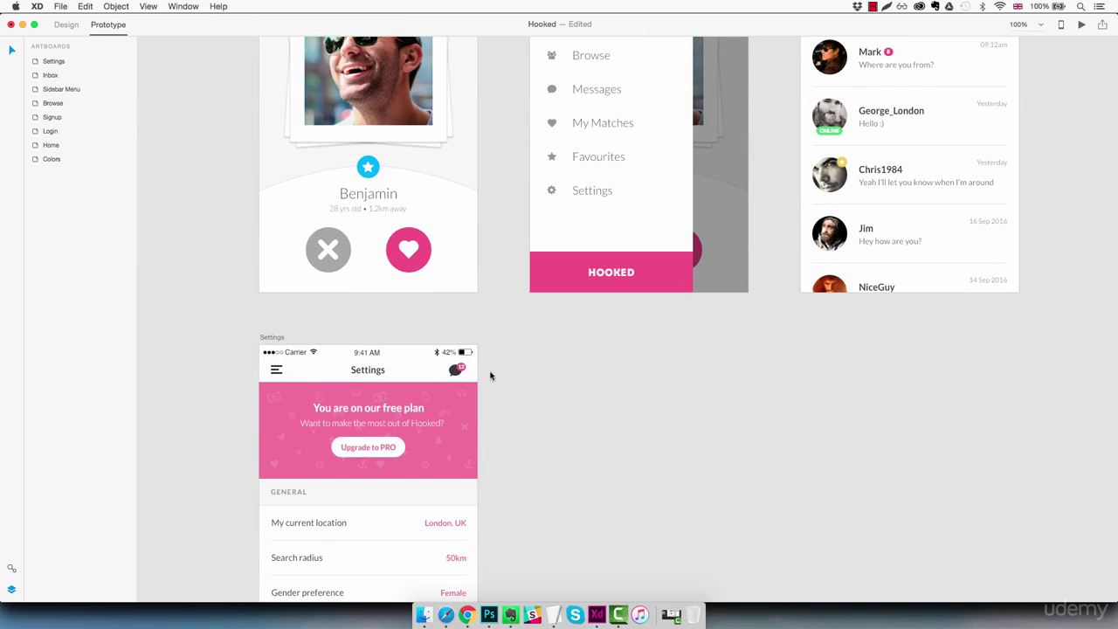
pyautogui.doubleClick(278, 371)
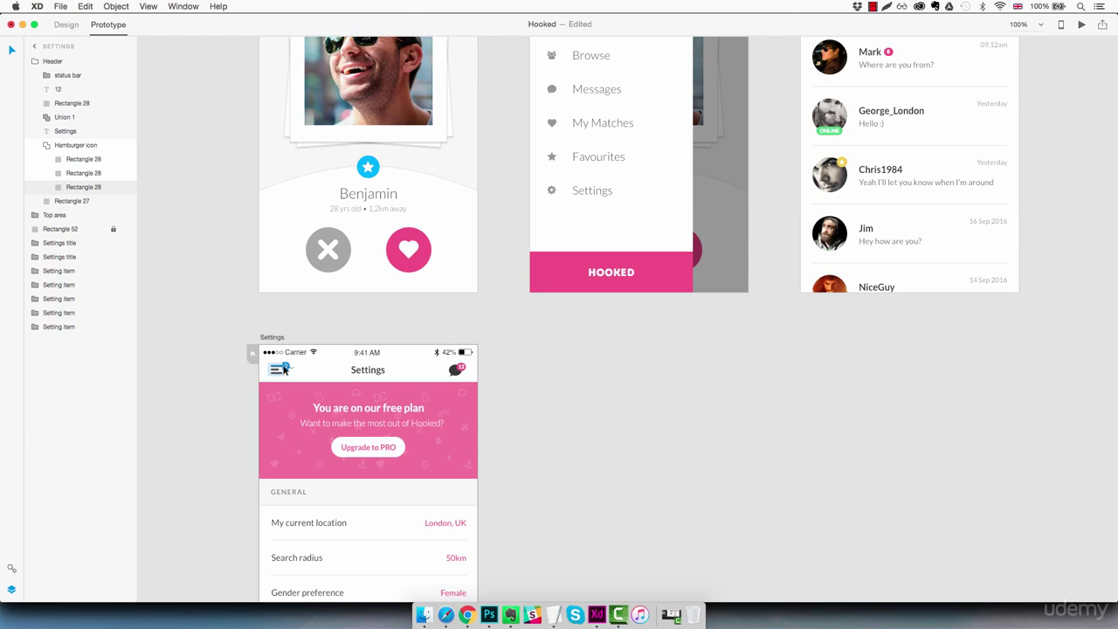
pyautogui.moveTo(286, 369); pyautogui.dragTo(530, 227)
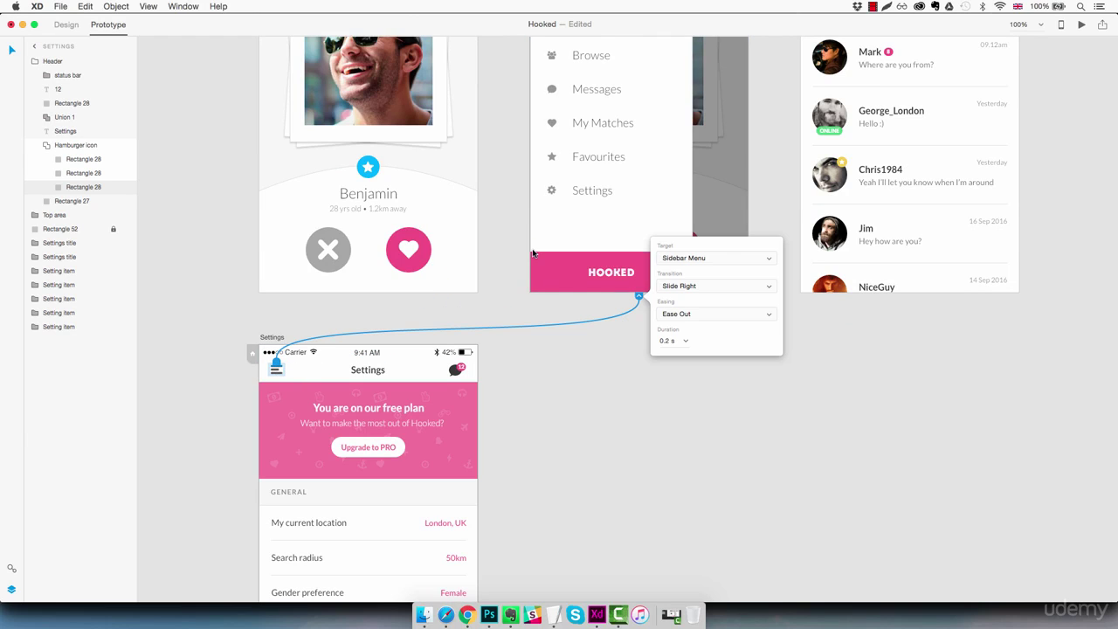
pyautogui.click(596, 408)
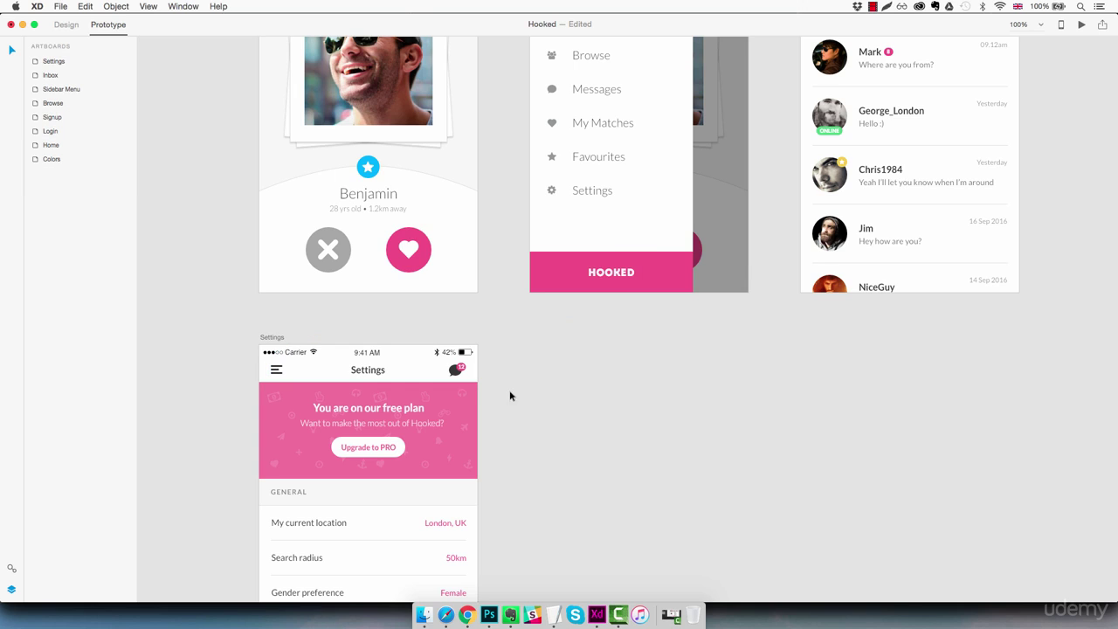
# Link the Settings screen's chat icon to the Inbox artboard with Slide Left.
pyautogui.click(456, 372)
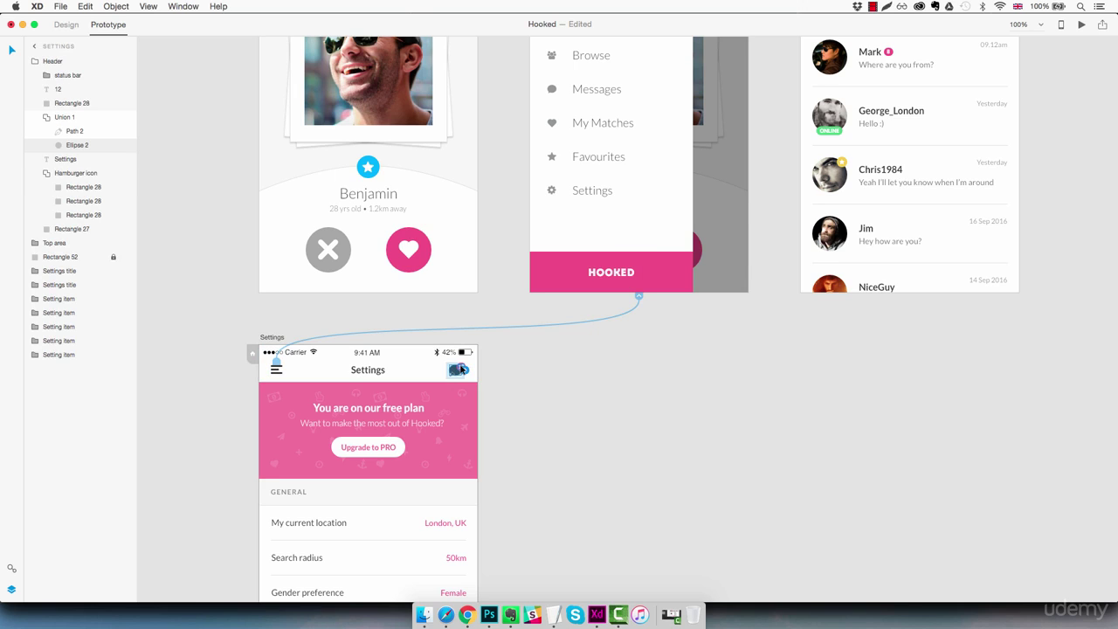
pyautogui.click(98, 117)
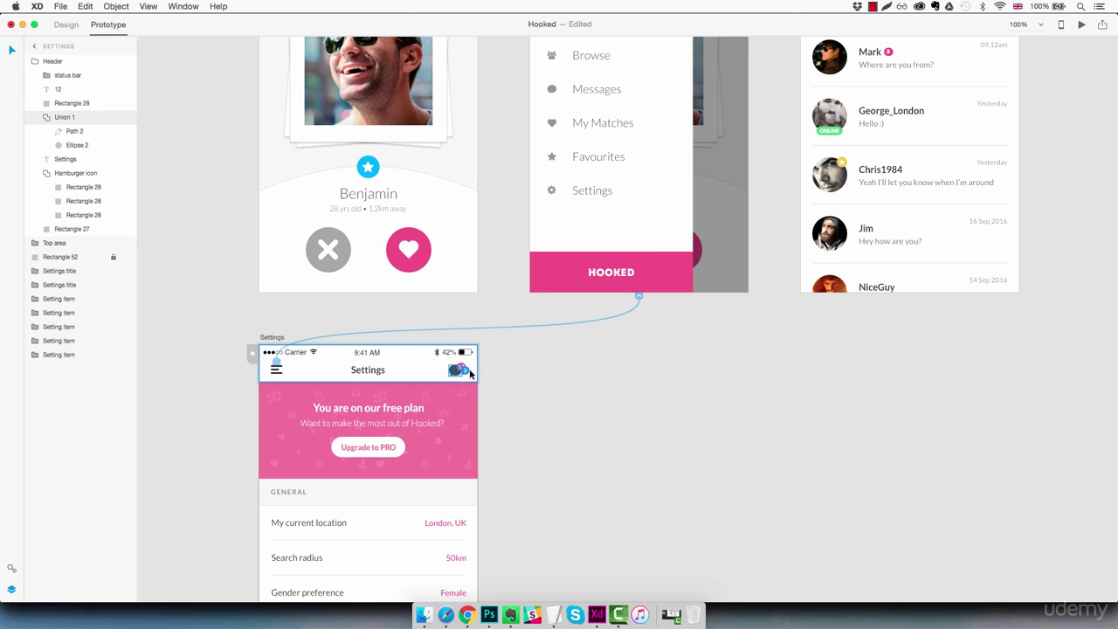
pyautogui.moveTo(466, 372); pyautogui.dragTo(801, 230)
pyautogui.click(784, 162)
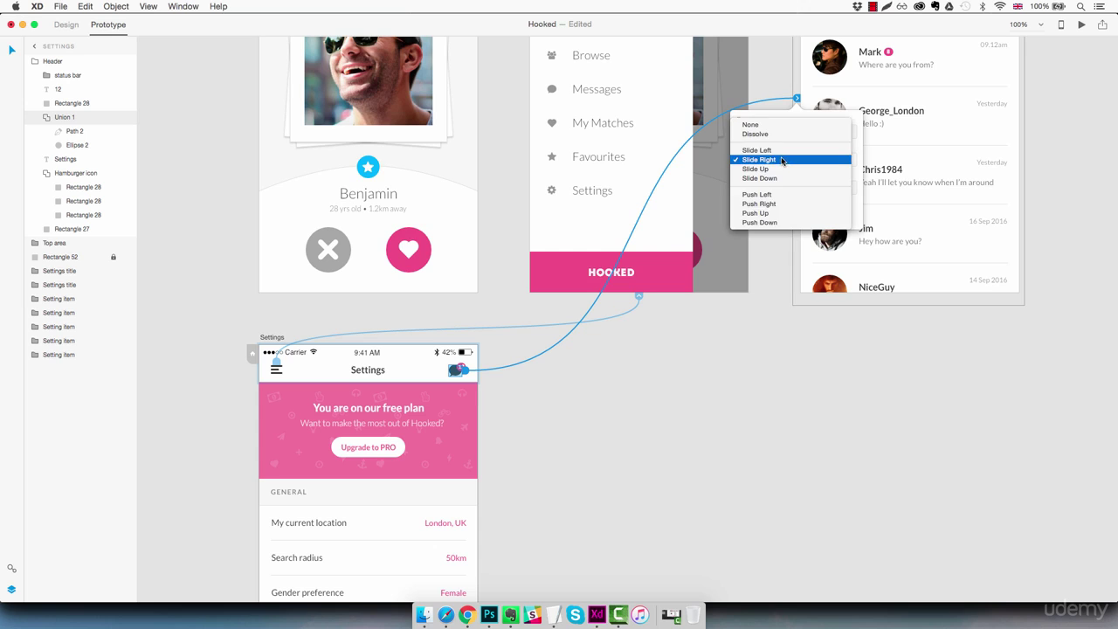
pyautogui.click(769, 151)
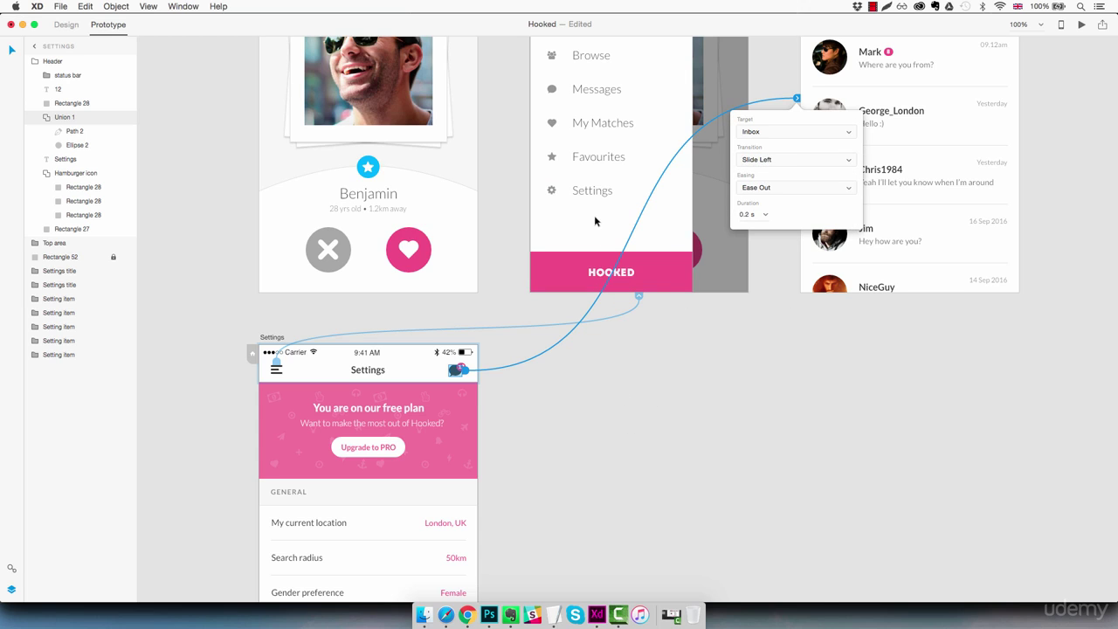
# Link the sidebar Settings item to the Settings artboard, keeping Slide Left.
pyautogui.click(592, 190)
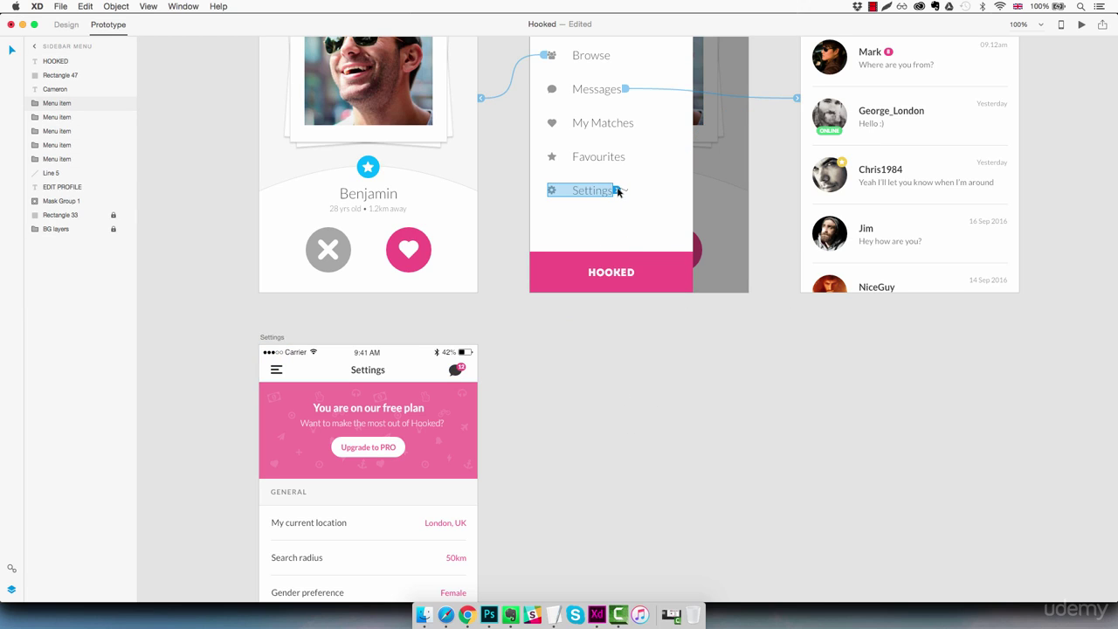
pyautogui.moveTo(617, 192); pyautogui.dragTo(398, 347)
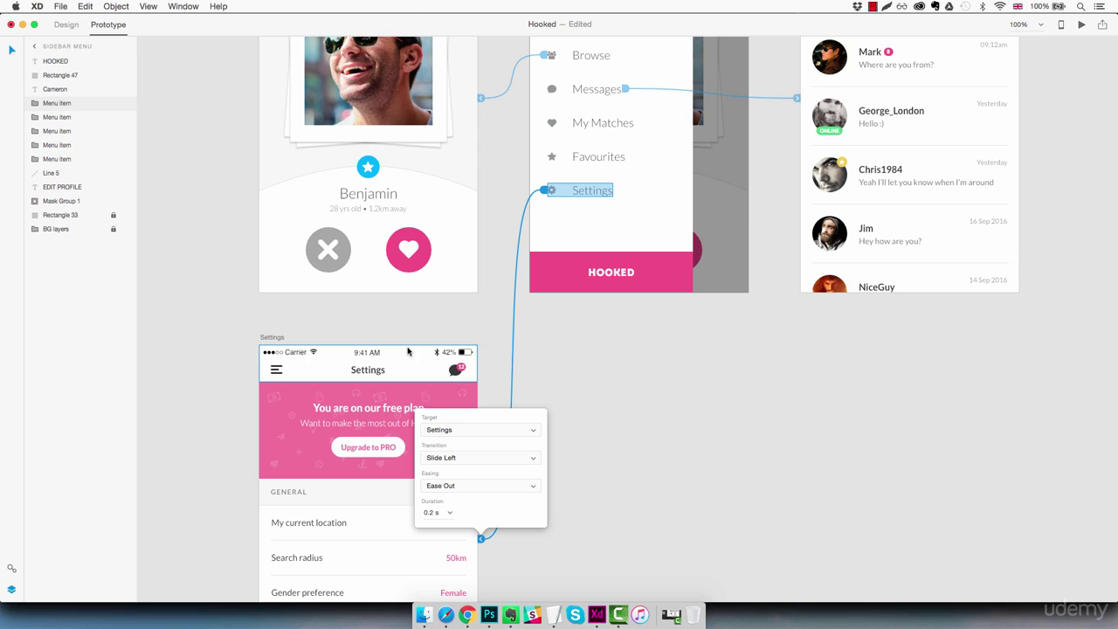
pyautogui.click(477, 460)
pyautogui.click(477, 461)
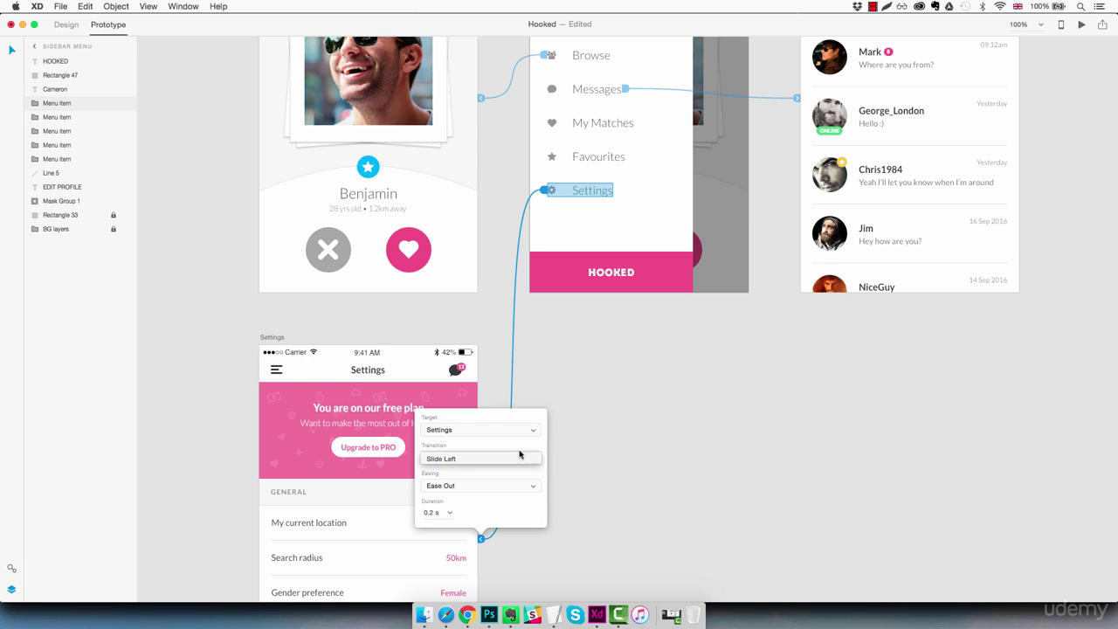
pyautogui.click(631, 436)
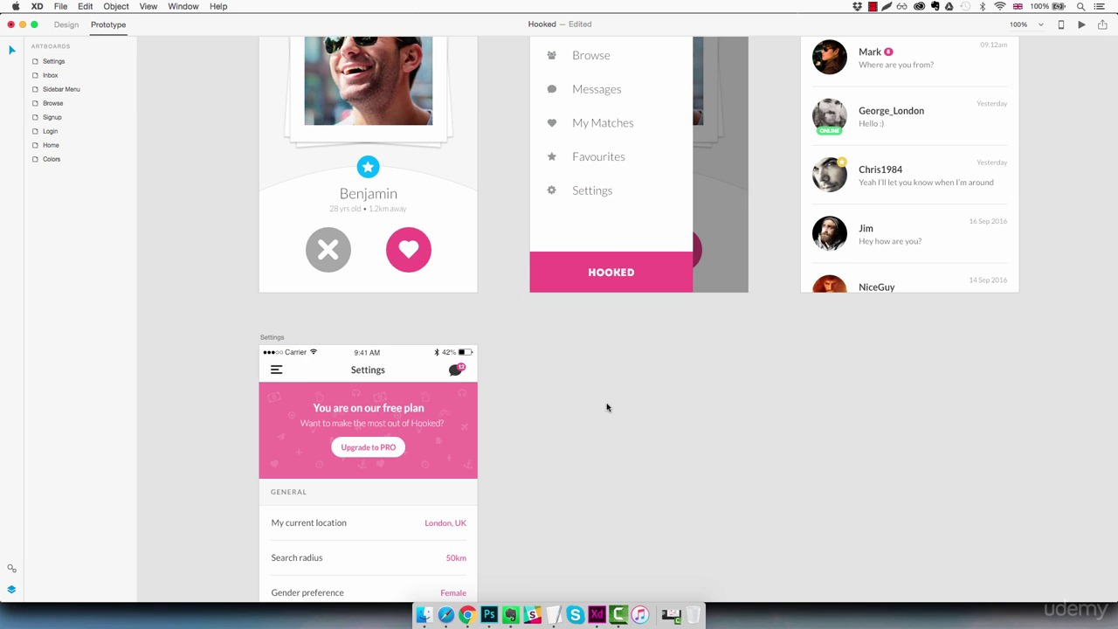
# Zoom out to fit all artboards, then select Home and the other screens to show their links.
pyautogui.press('super+0')
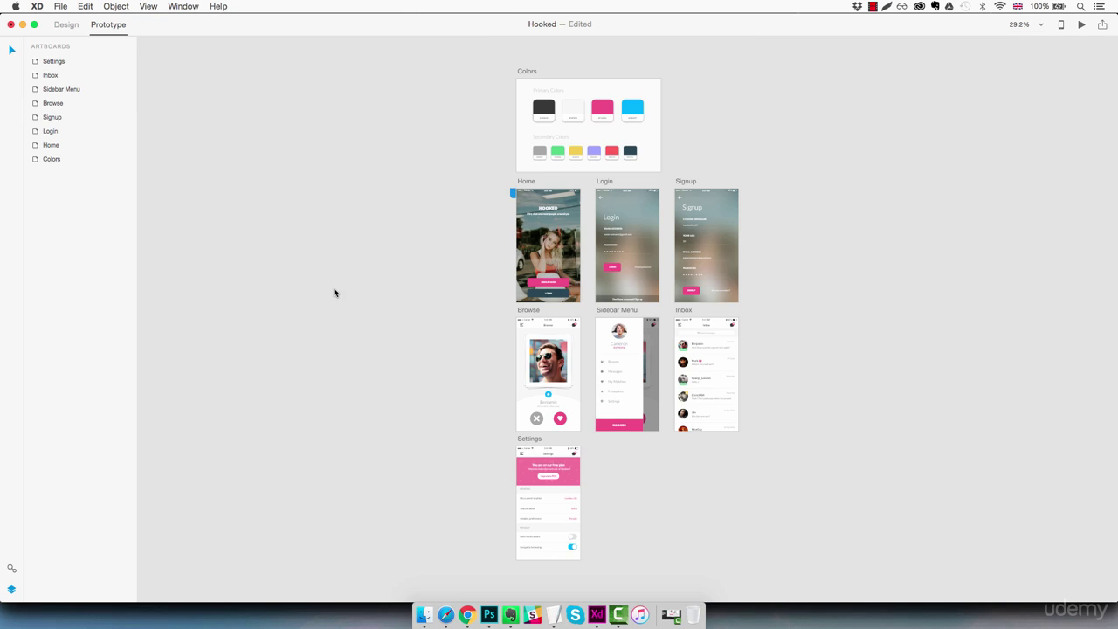
pyautogui.click(75, 146)
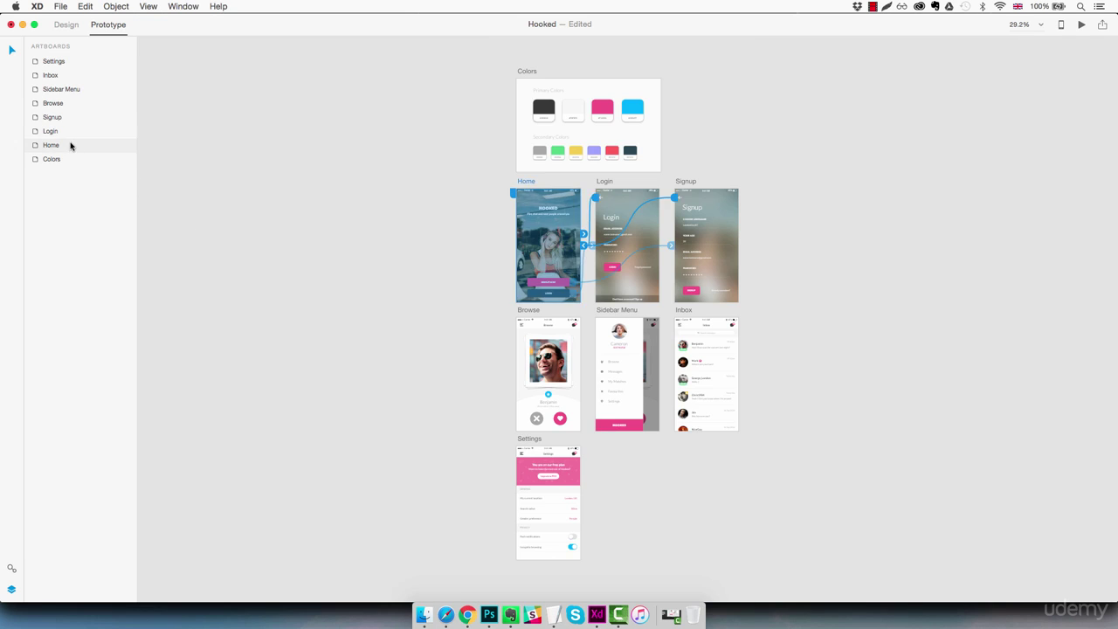
pyautogui.keyDown('shift'); pyautogui.click(78, 63); pyautogui.keyUp('shift')
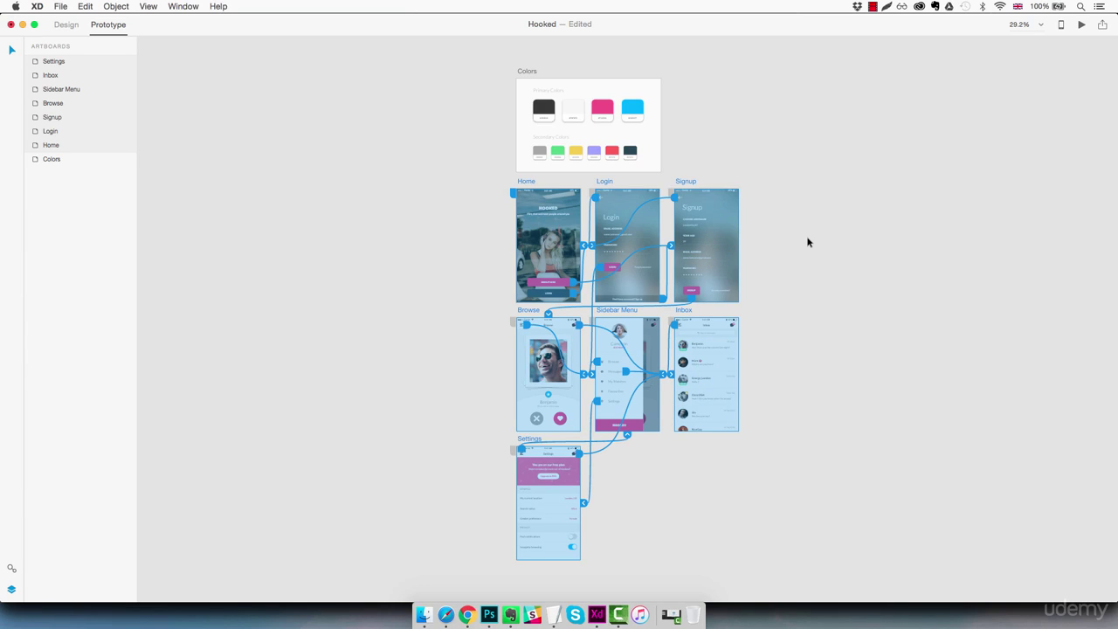
# Start the live preview and test Home's LOGIN and SIGNUP NOW links with the back arrows.
pyautogui.click(1081, 25)
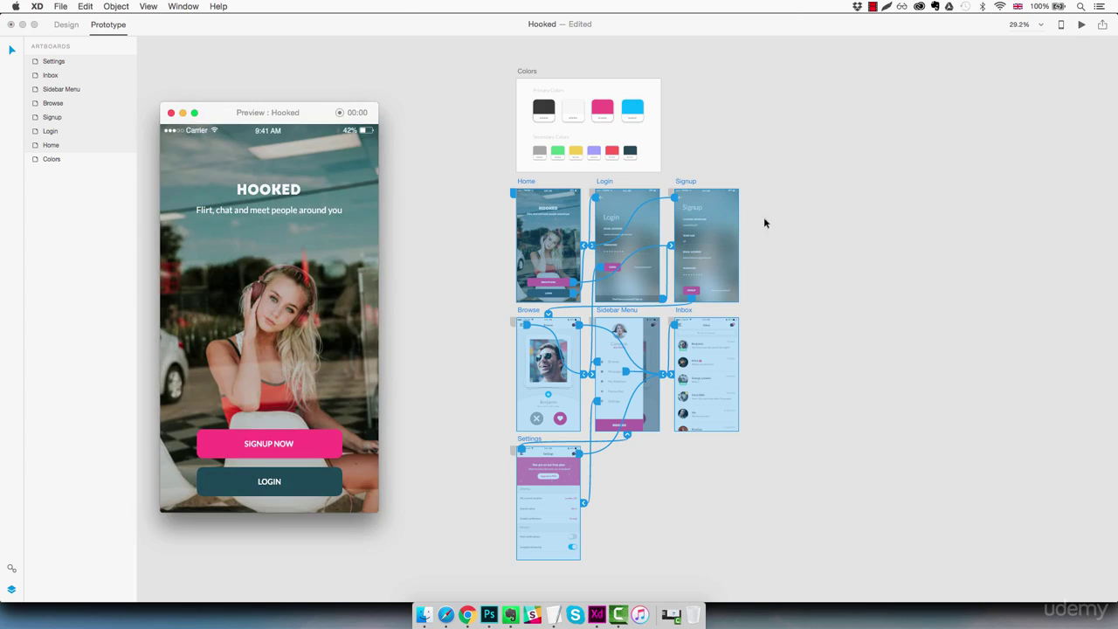
pyautogui.moveTo(230, 118); pyautogui.dragTo(243, 123)
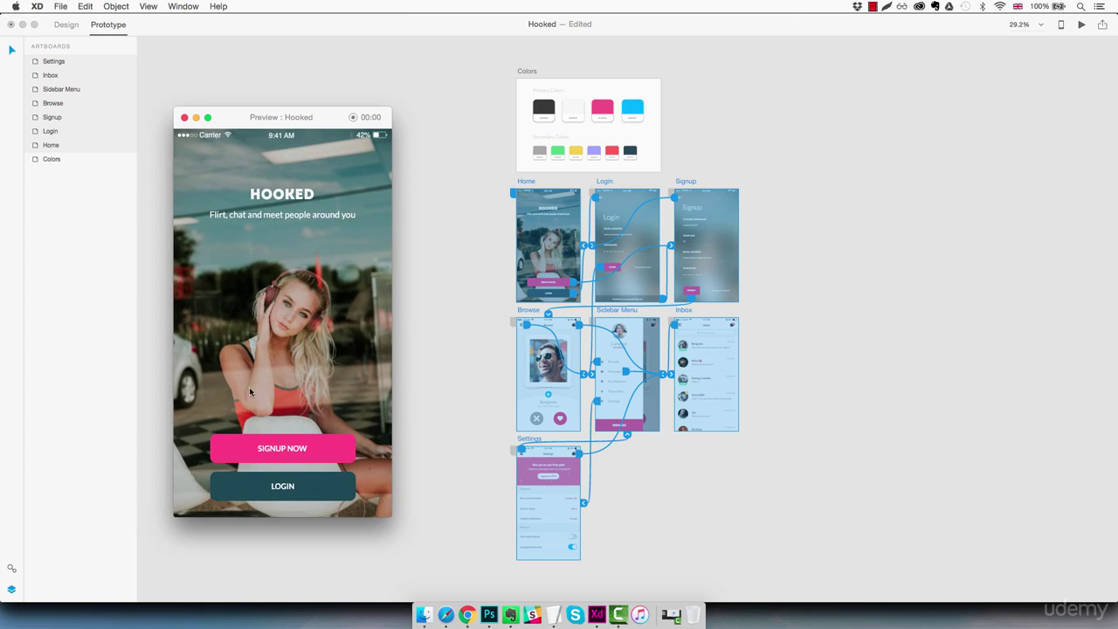
pyautogui.click(282, 486)
pyautogui.click(192, 161)
pyautogui.click(286, 447)
pyautogui.click(191, 161)
# Check the Login screen's link to Signup and its login button leading to Browse.
pyautogui.click(267, 484)
pyautogui.click(269, 505)
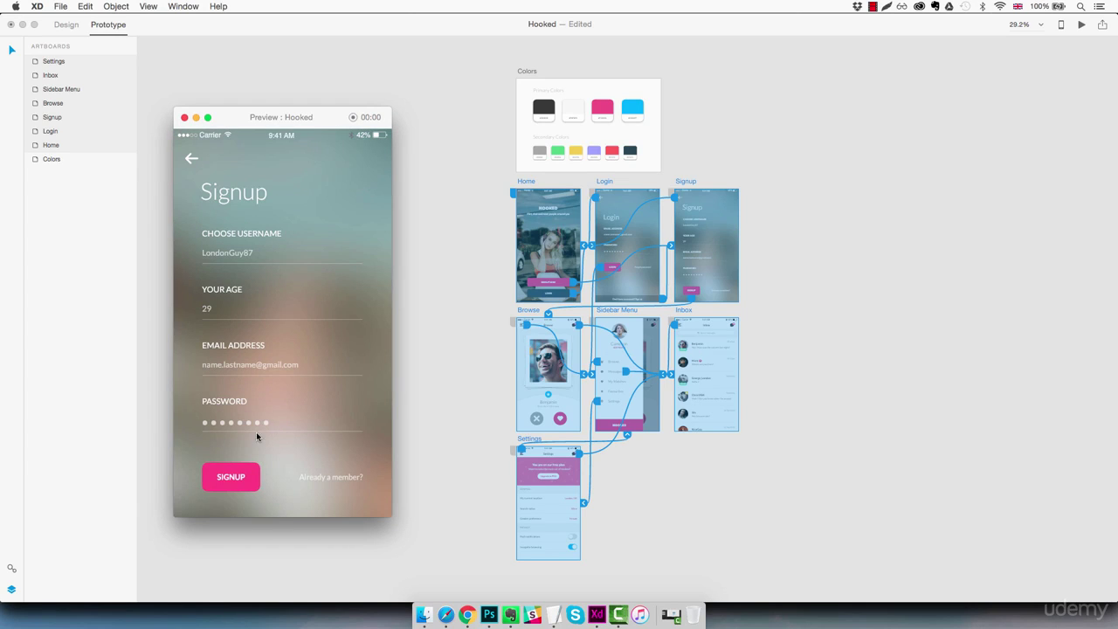
pyautogui.click(189, 163)
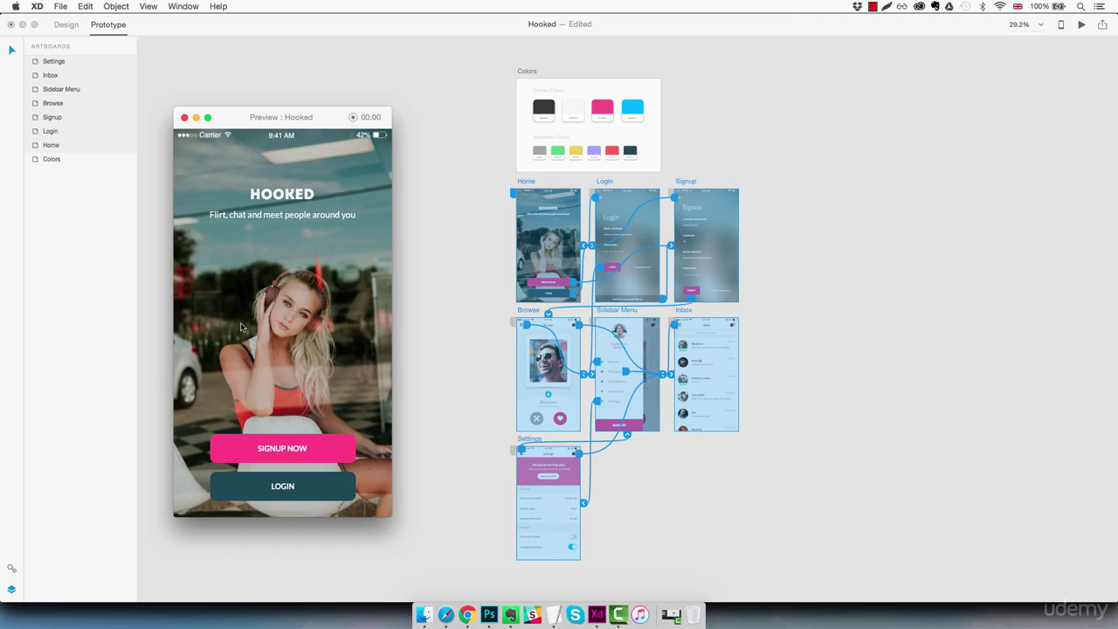
pyautogui.click(267, 480)
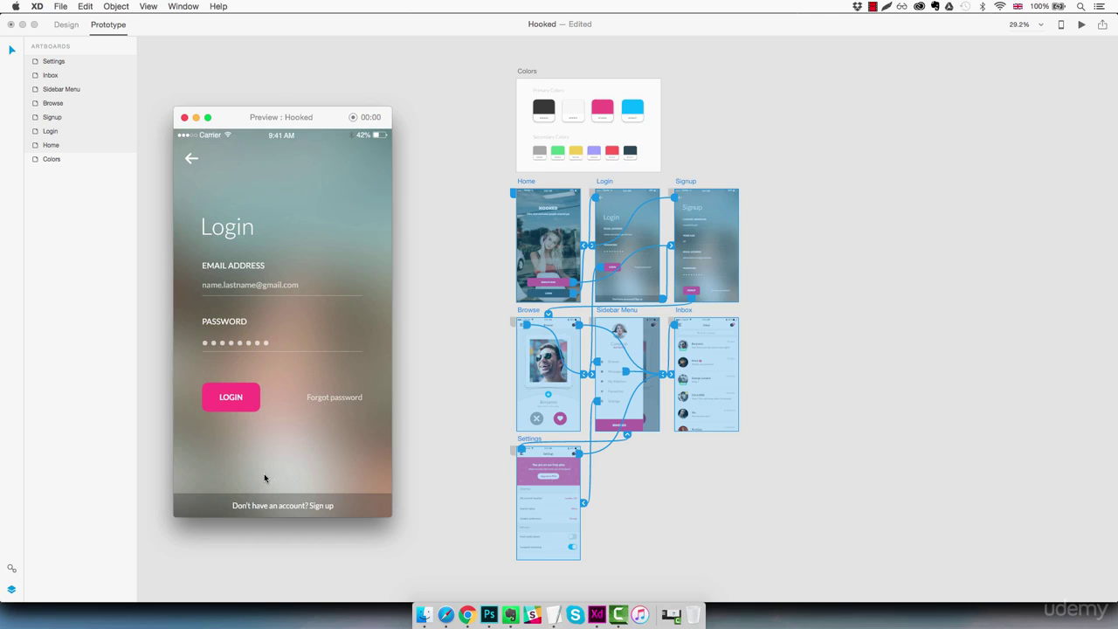
pyautogui.click(233, 403)
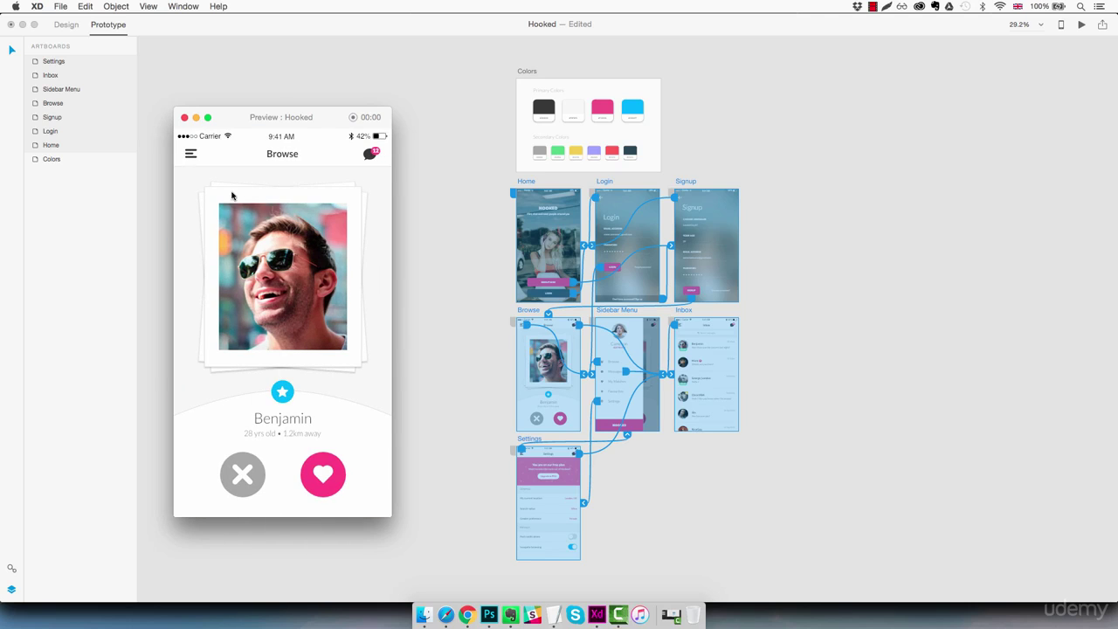
# Test the Inbox, sidebar menu, Settings and Messages links, ending back on the Browse screen.
pyautogui.click(373, 160)
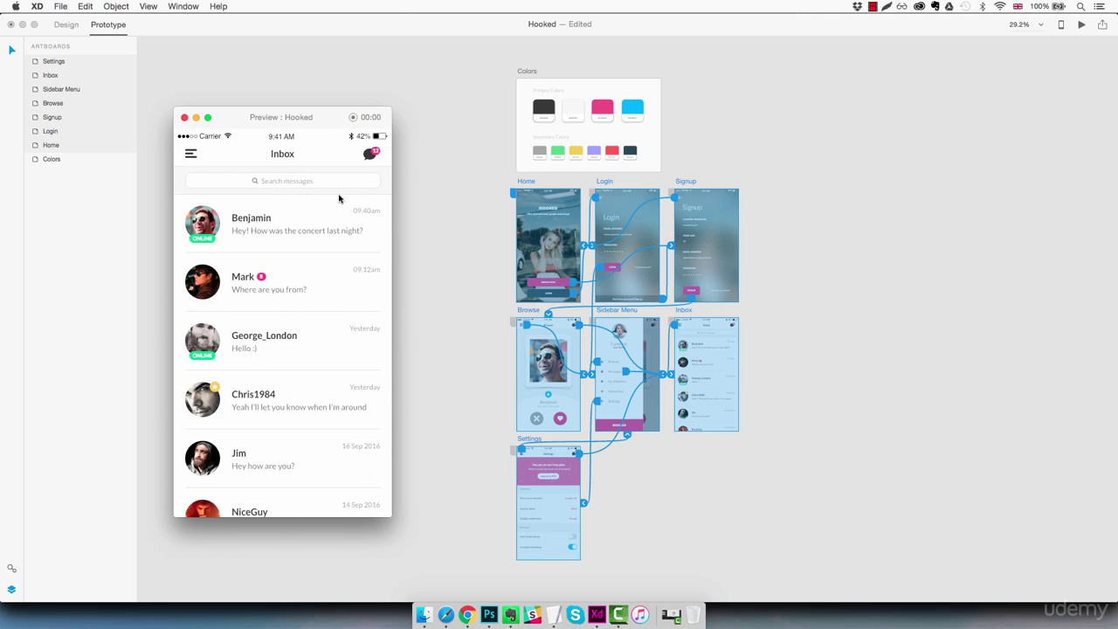
pyautogui.click(195, 159)
pyautogui.click(231, 281)
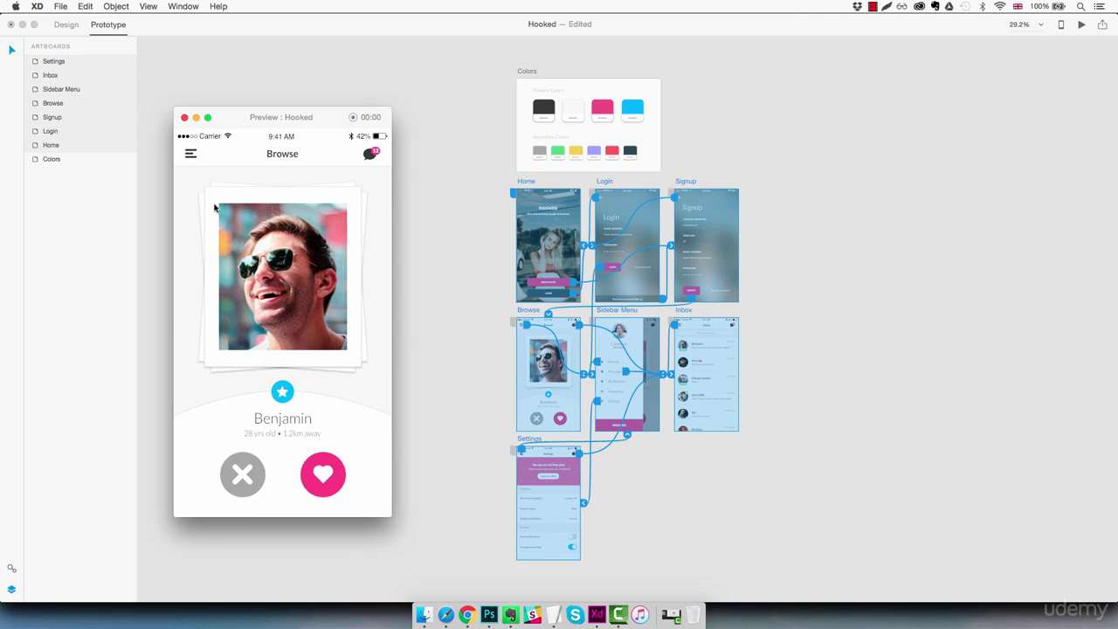
pyautogui.click(190, 155)
pyautogui.click(229, 417)
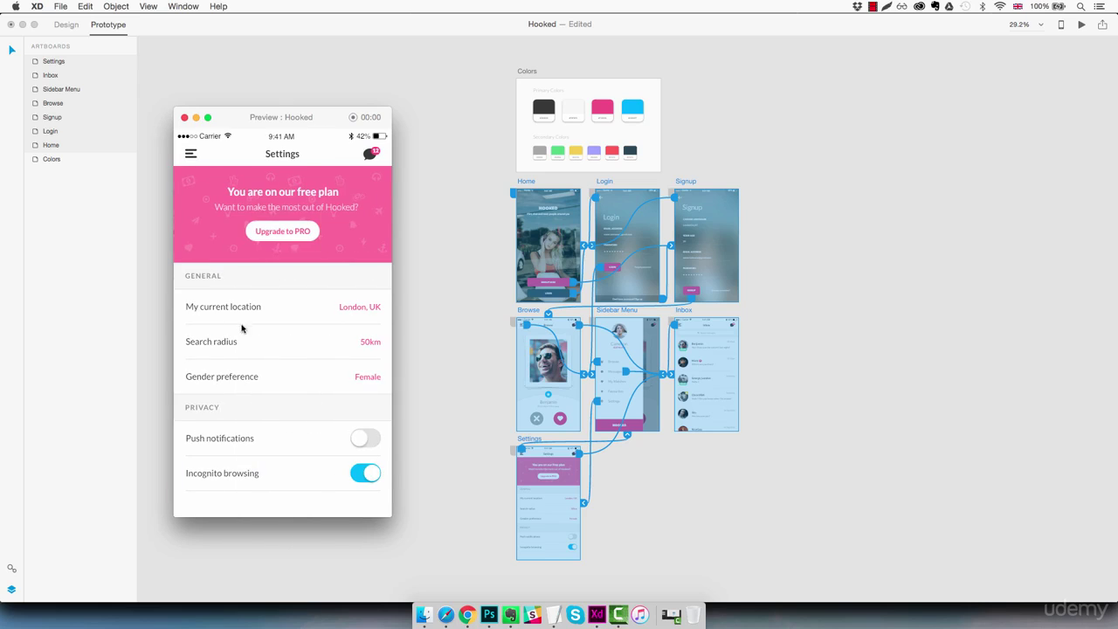
pyautogui.click(372, 156)
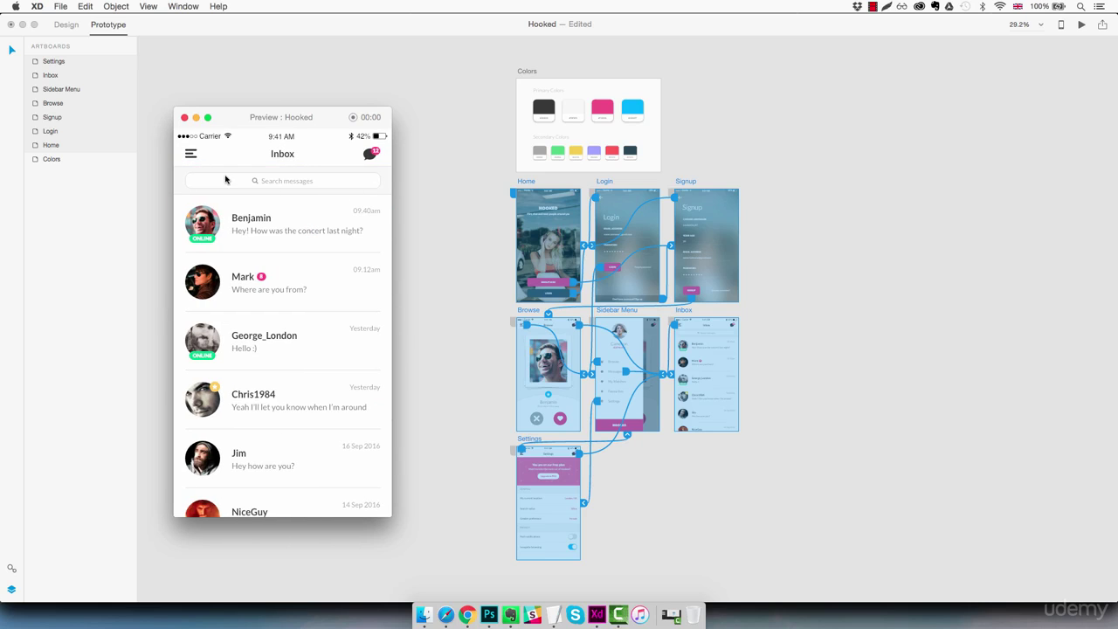
pyautogui.click(192, 155)
pyautogui.click(227, 321)
pyautogui.click(189, 157)
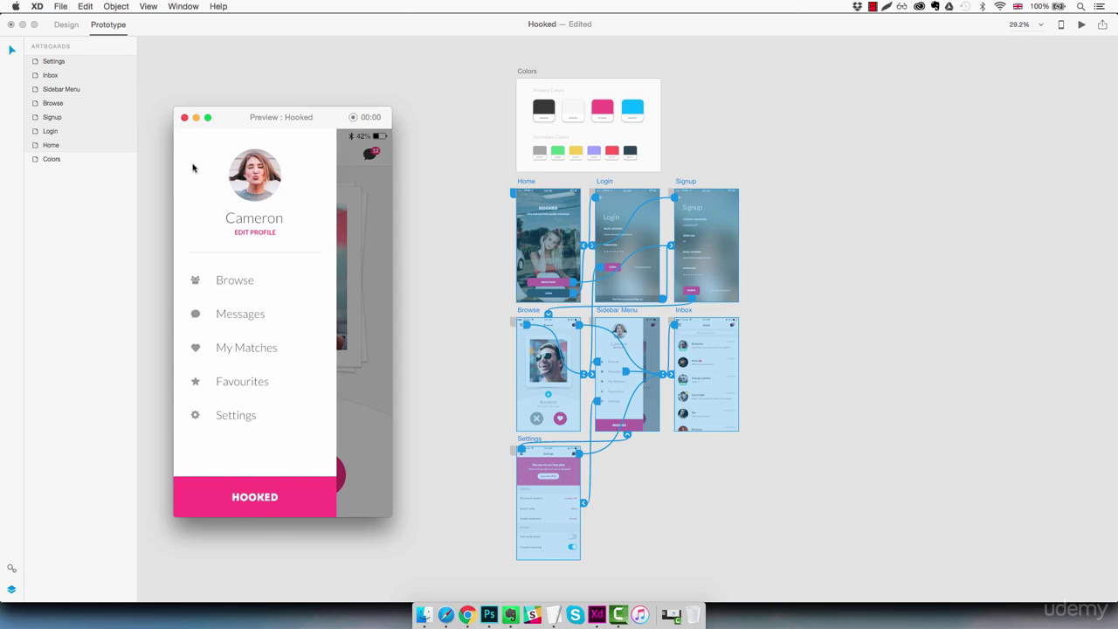
pyautogui.click(226, 287)
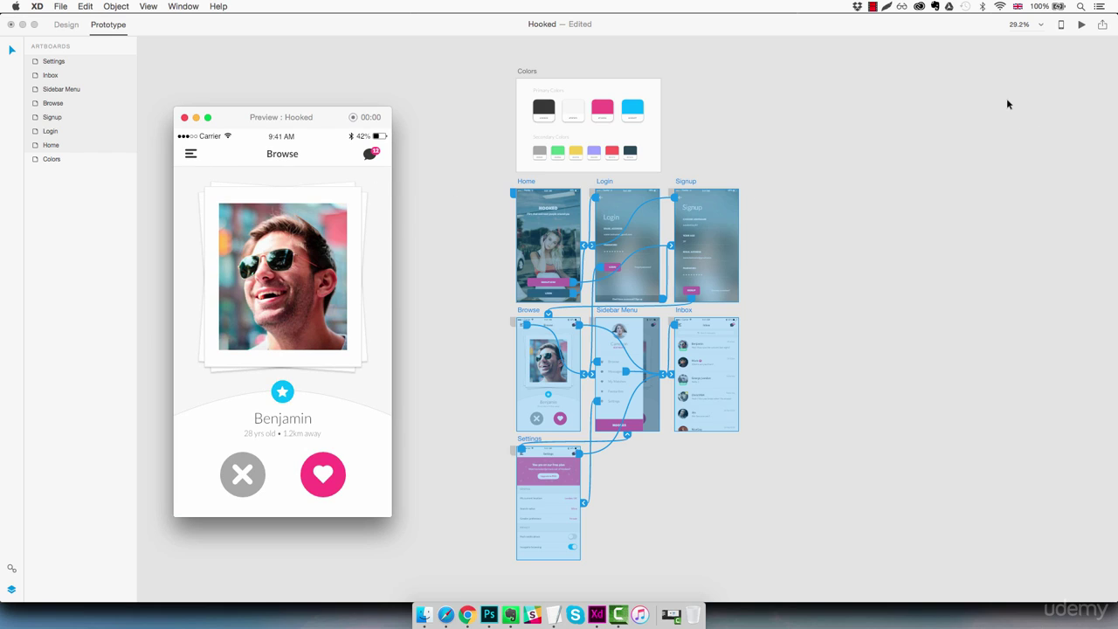
# Share the prototype titled 'Hooked Prototype' via a new link, copy it, and switch to Chrome.
pyautogui.click(1103, 27)
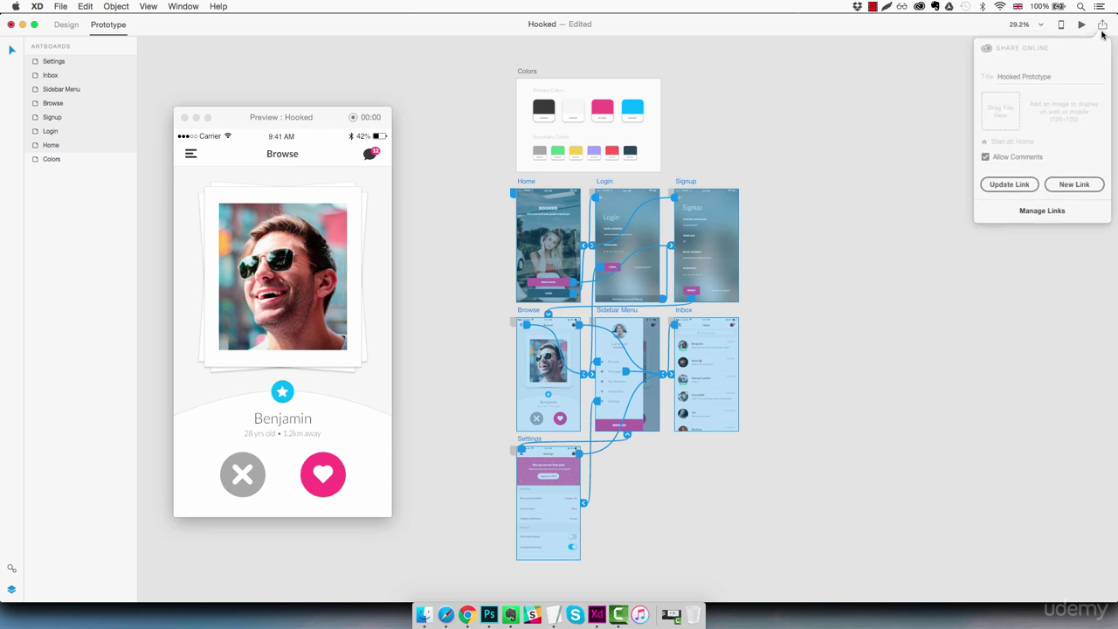
pyautogui.click(1066, 73)
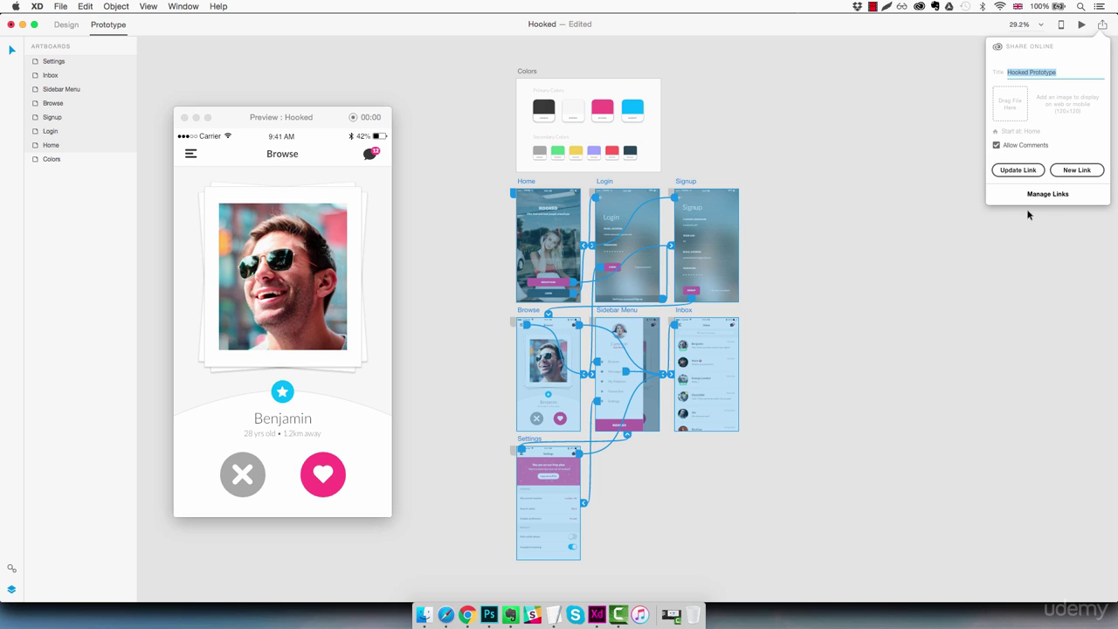
pyautogui.click(1071, 172)
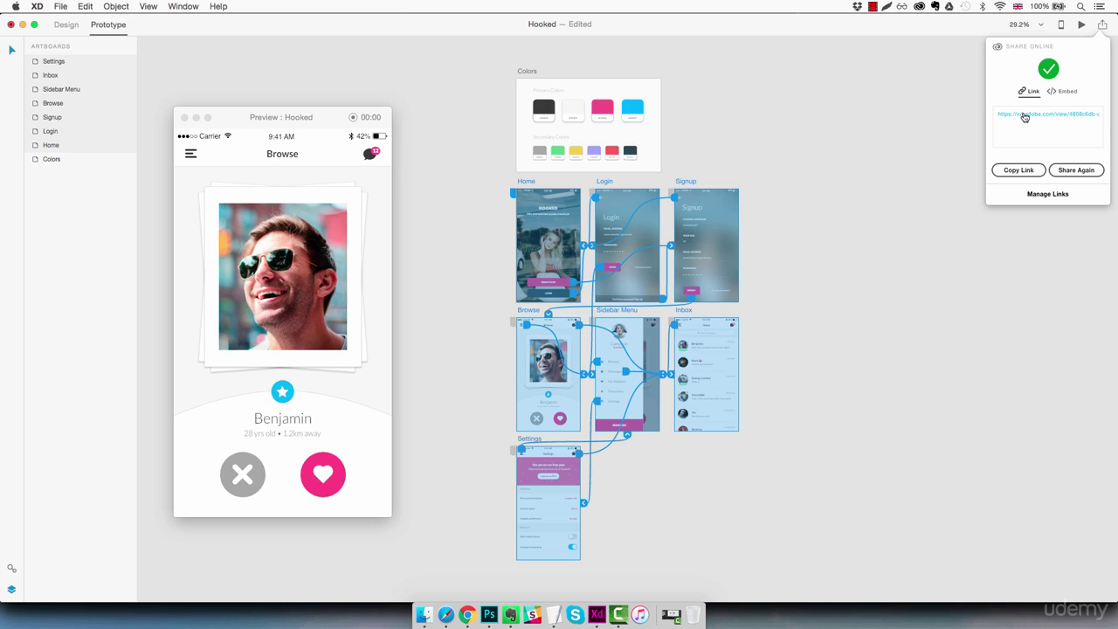
pyautogui.click(1019, 170)
pyautogui.click(489, 614)
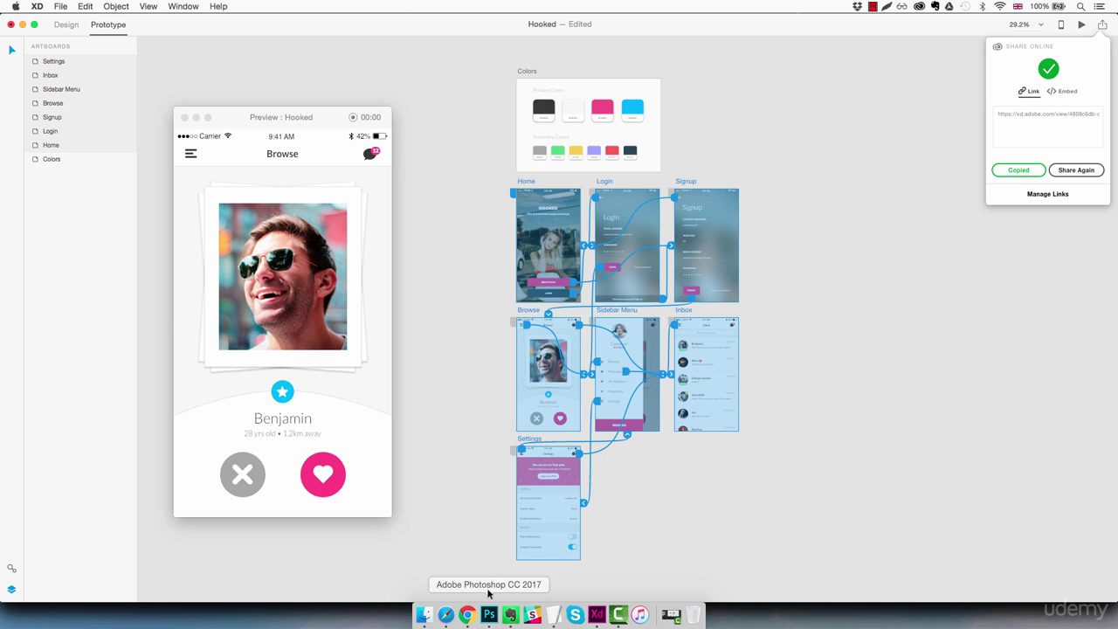
# Paste the copied prototype link into Chrome's address bar and load it.
pyautogui.click(467, 614)
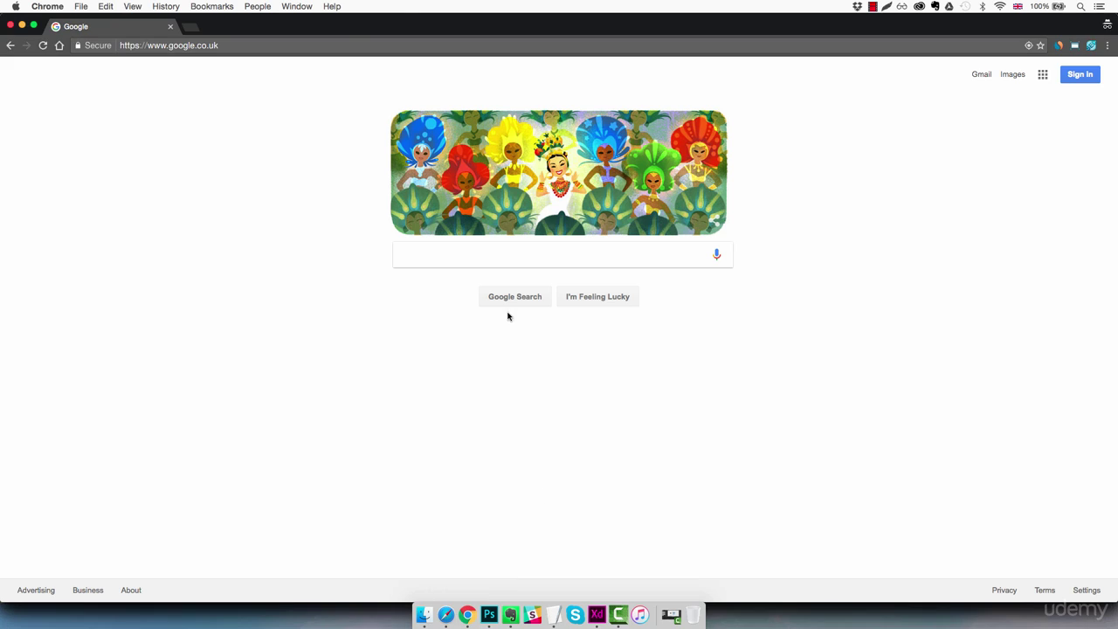
pyautogui.click(213, 48)
pyautogui.press('super+v')
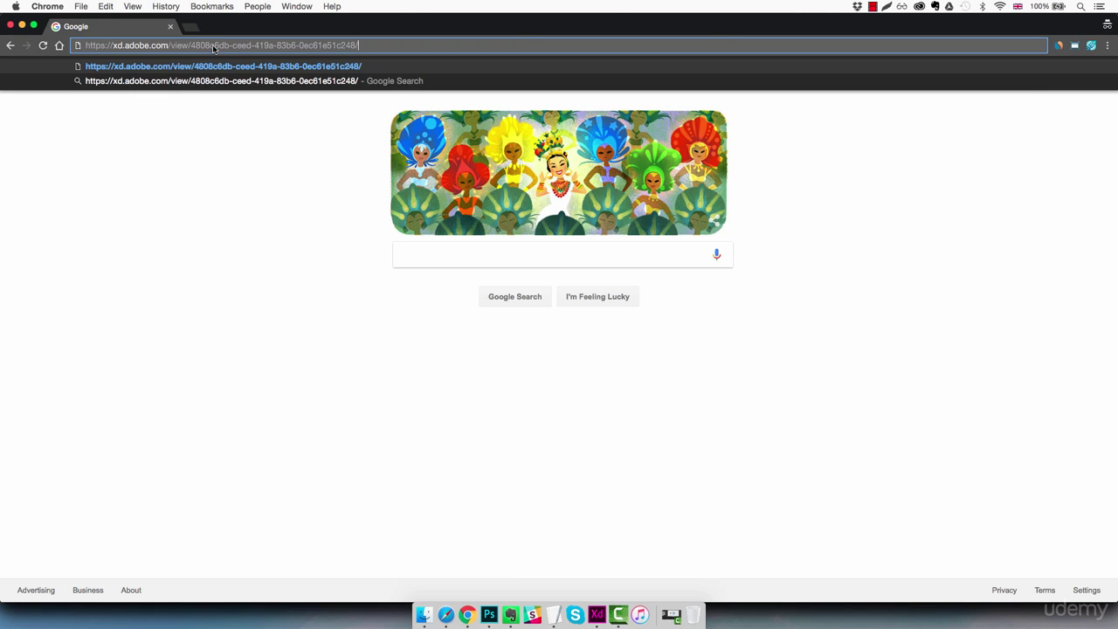
pyautogui.press('Return')
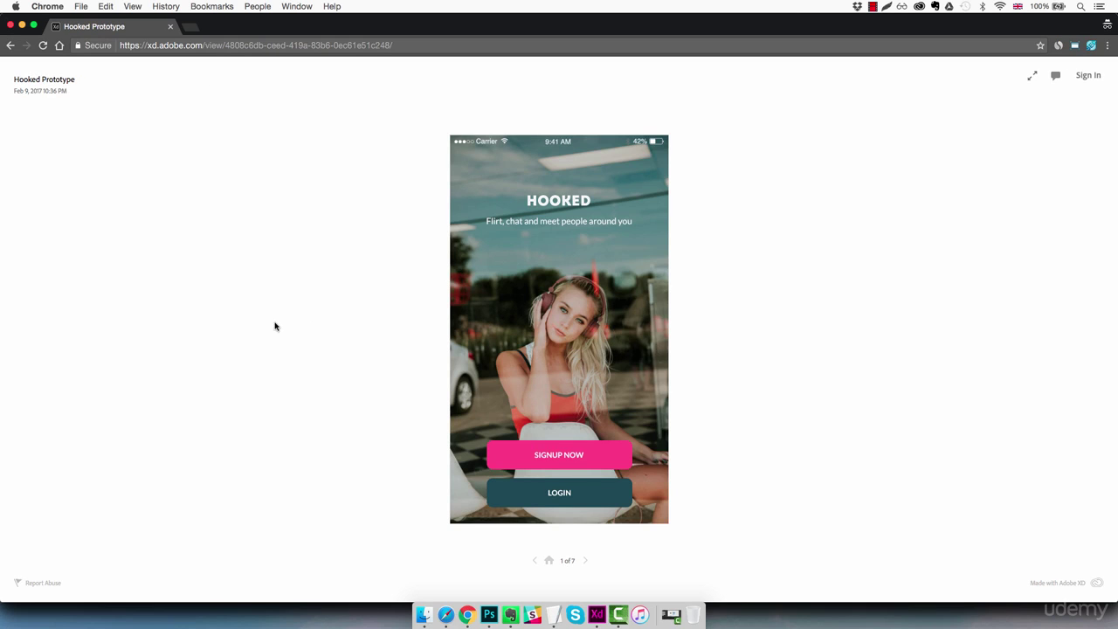
# Click the Home screen in the browser to reveal its clickable hotspots.
pyautogui.click(548, 330)
pyautogui.click(544, 280)
pyautogui.click(551, 393)
pyautogui.click(551, 298)
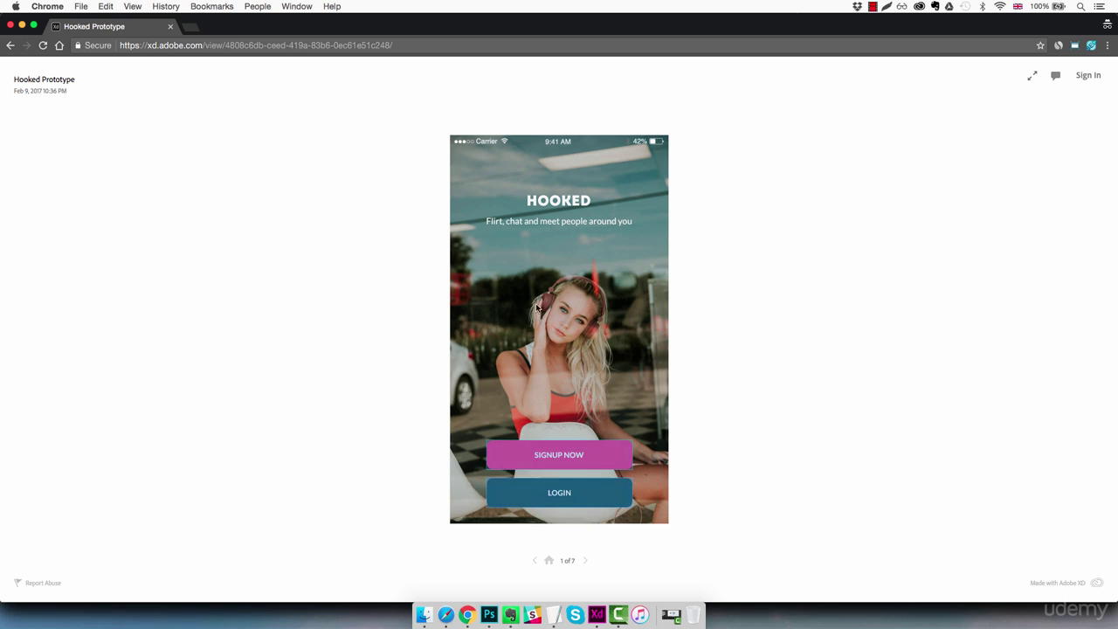
# Follow the SIGNUP NOW, SIGNUP, Inbox, sidebar menu and Settings links in the browser.
pyautogui.click(556, 455)
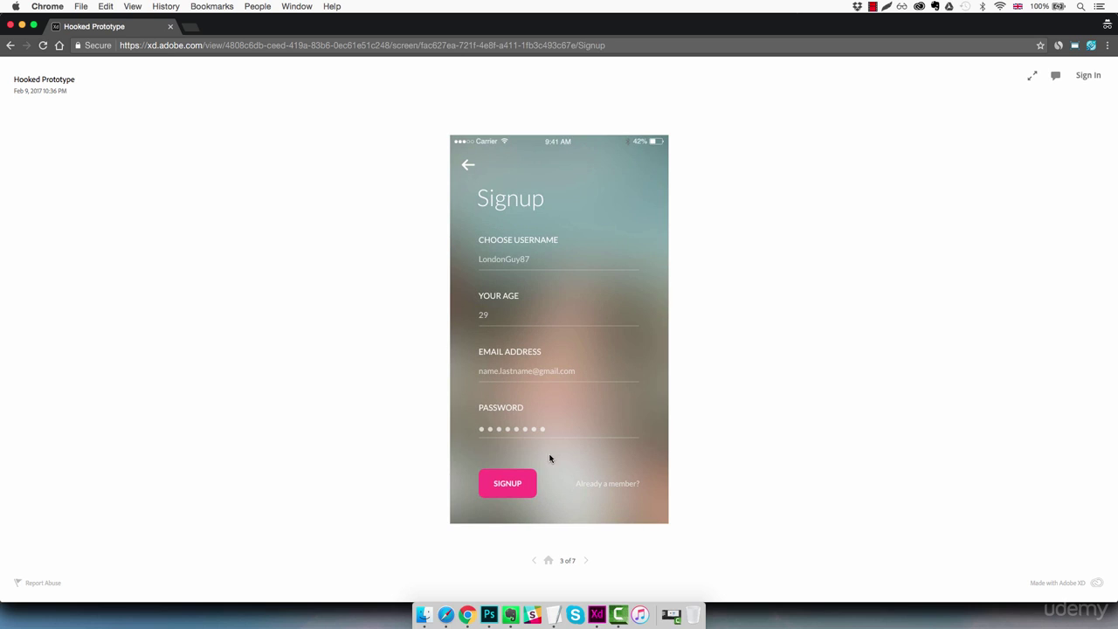
pyautogui.click(515, 487)
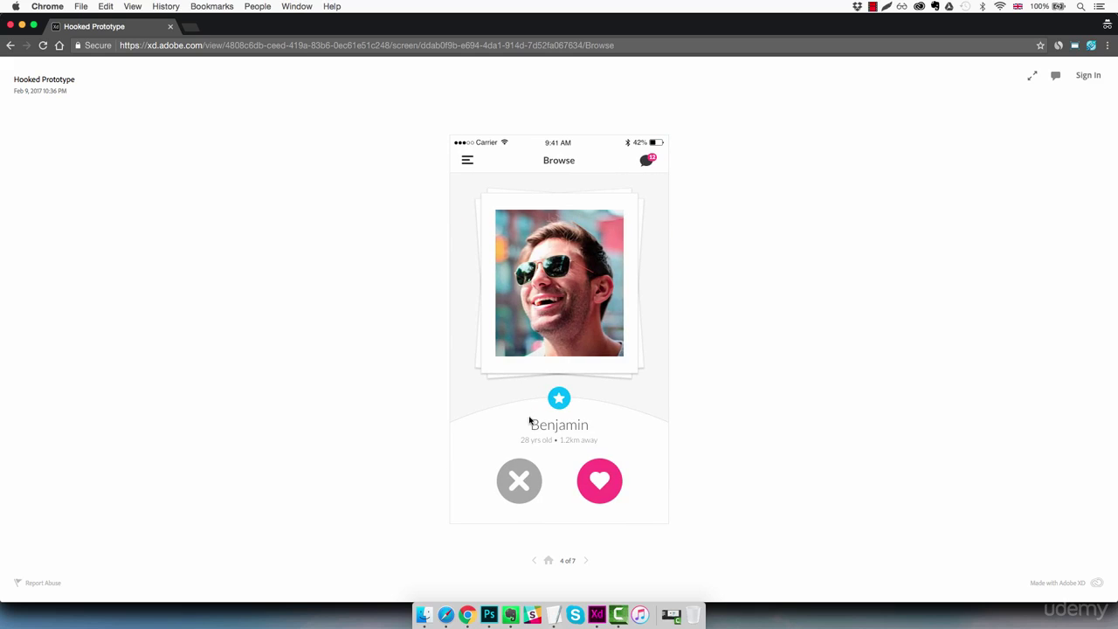
pyautogui.click(649, 161)
pyautogui.click(468, 162)
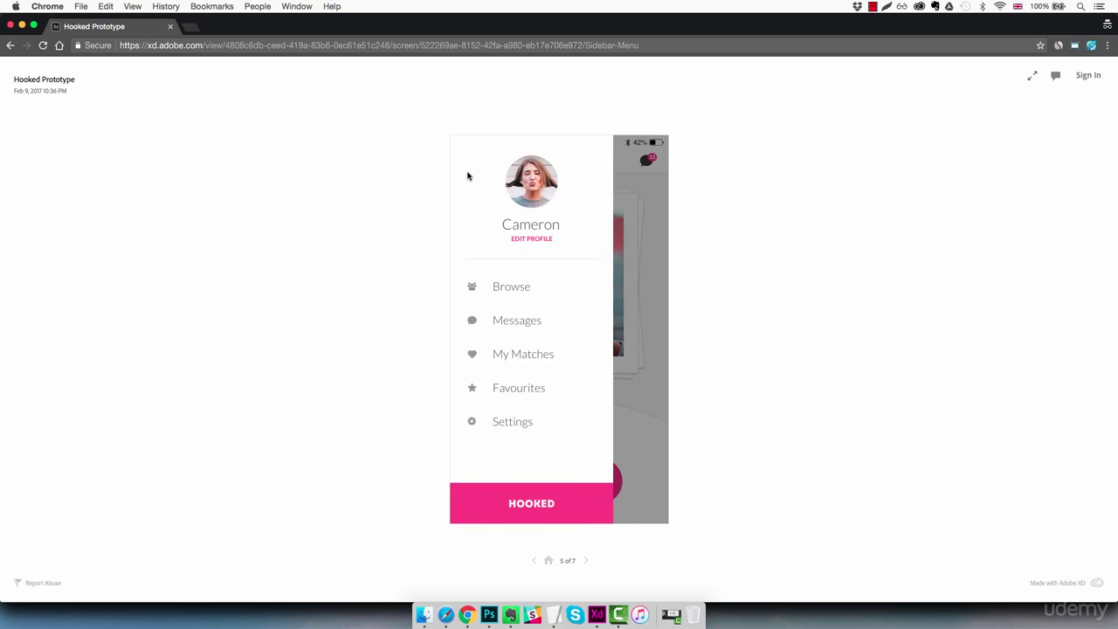
pyautogui.click(512, 421)
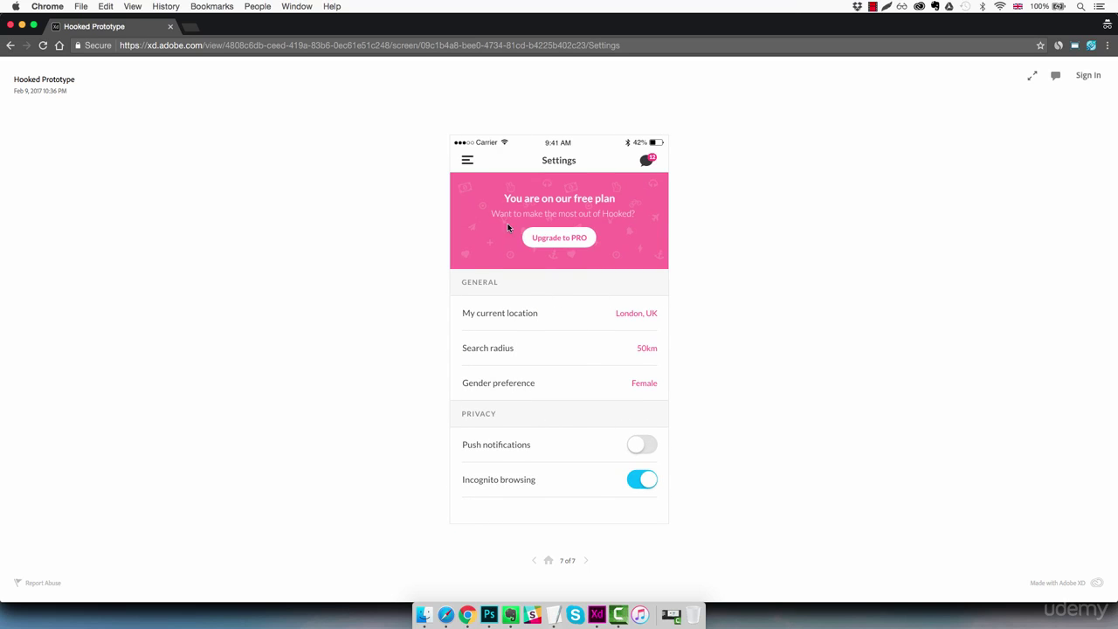
pyautogui.click(467, 160)
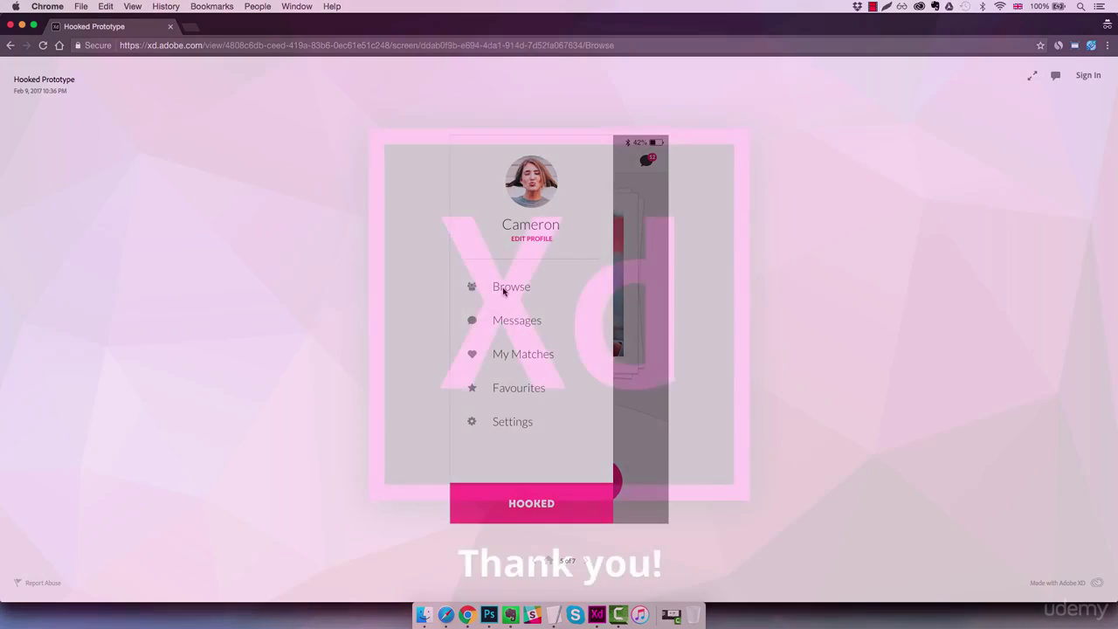